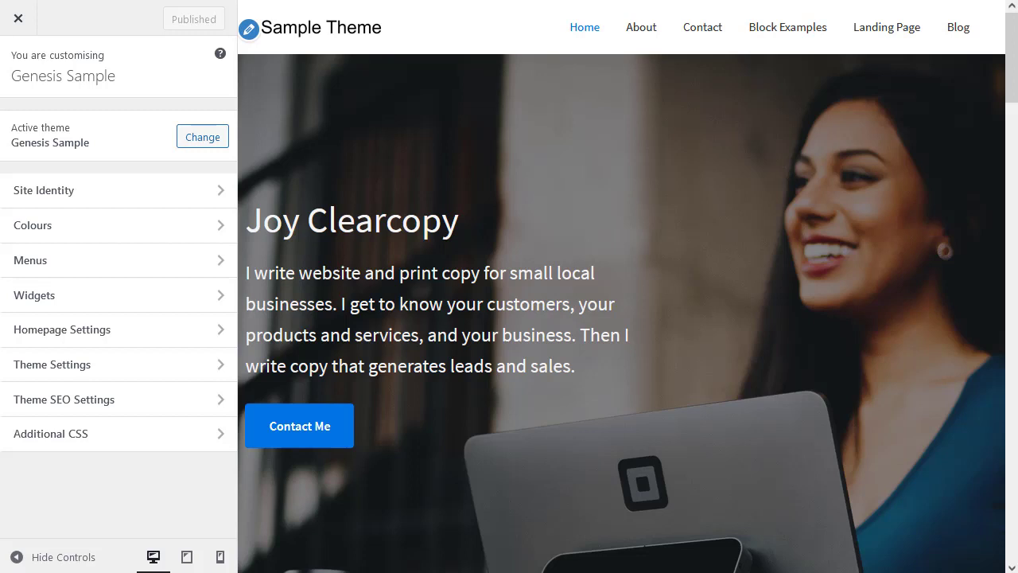
Step: Preview the site at mobile size and set the Site Identity logo width to 300 pixels
{"action": "left_click", "coordinate": [146, 194]}
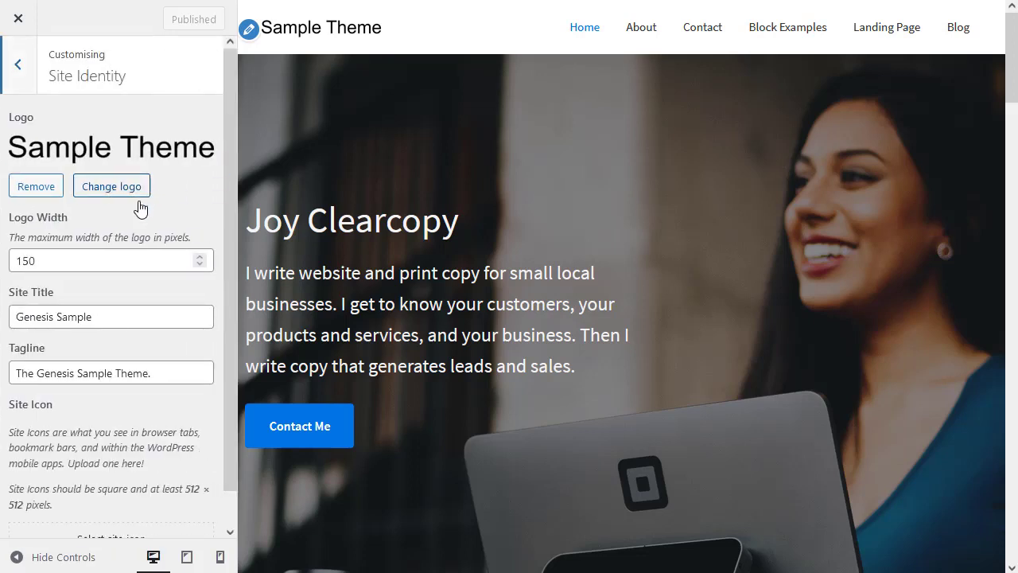
{"action": "left_click_drag", "start_coordinate": [48, 263], "coordinate": [10, 262]}
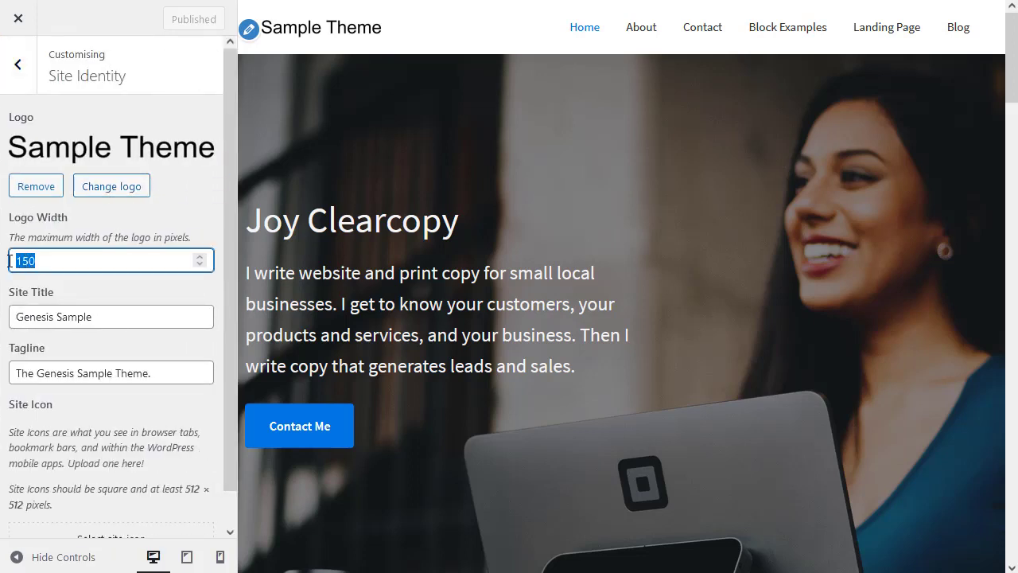
{"action": "left_click", "coordinate": [112, 229]}
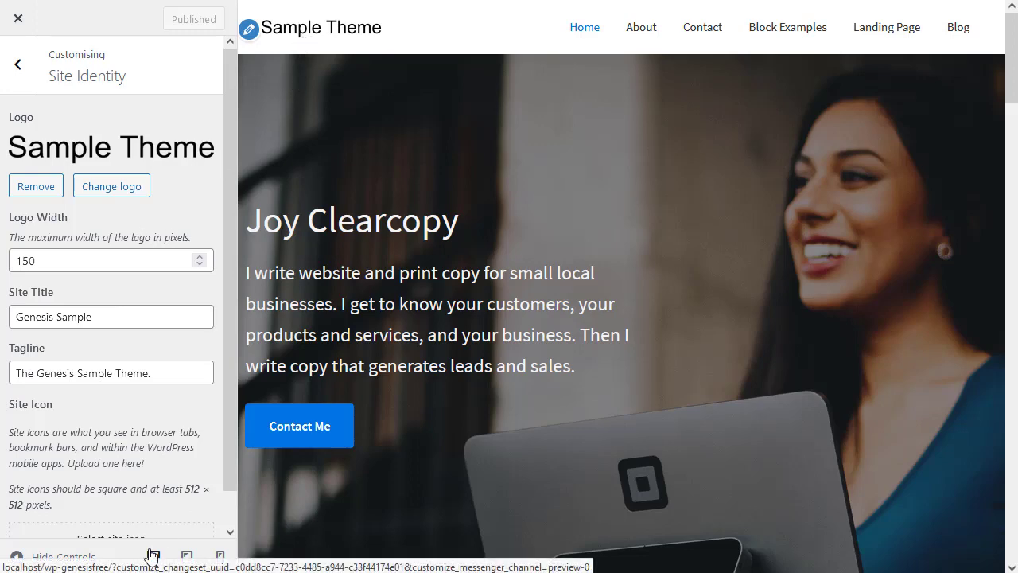
{"action": "left_click", "coordinate": [221, 558]}
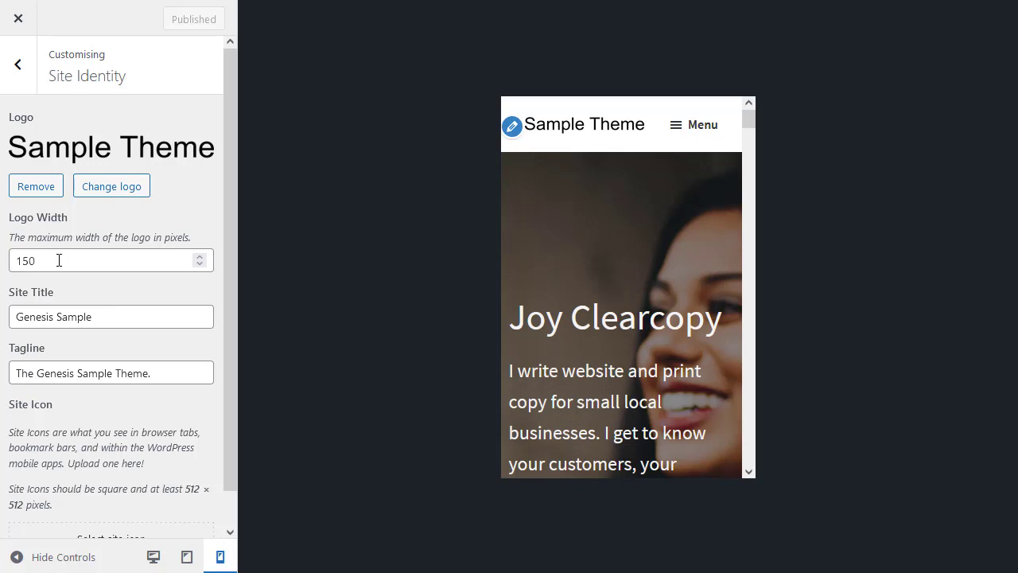
{"action": "left_click_drag", "start_coordinate": [59, 260], "coordinate": [4, 261]}
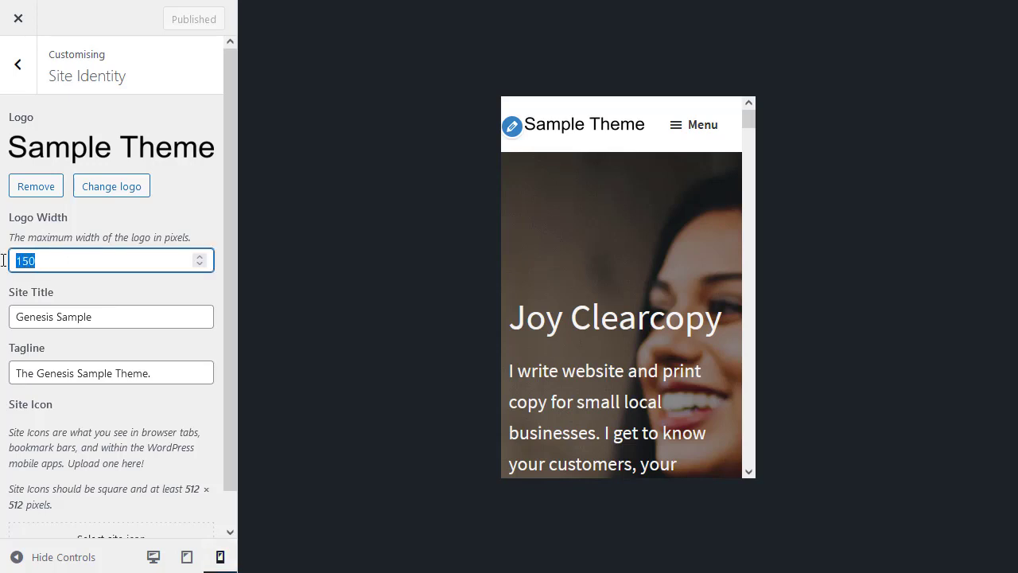
{"action": "type", "text": "300"}
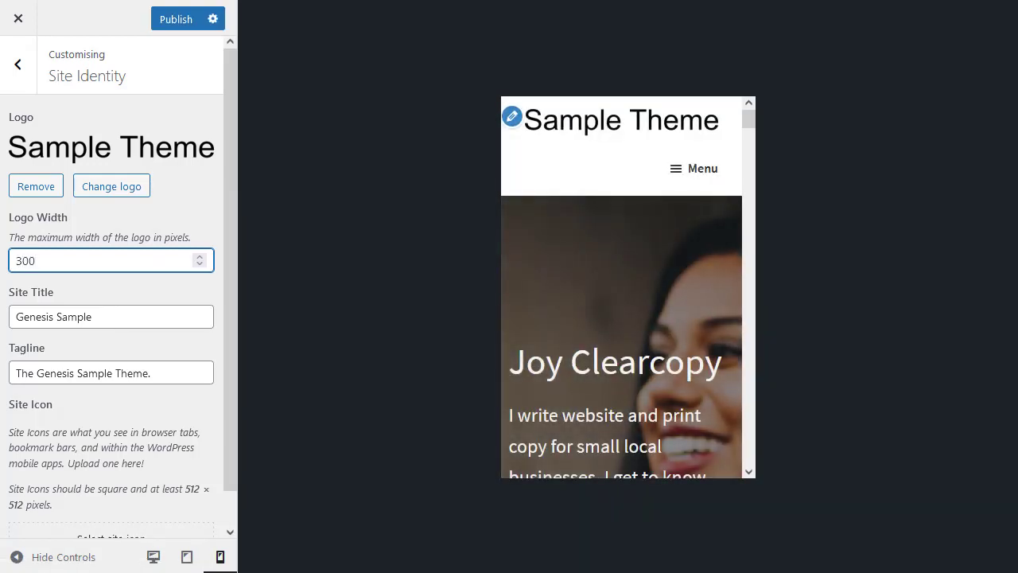
Step: Set the logo width back to 150 pixels, return the preview to desktop size and leave Site Identity
{"action": "key", "text": "BackSpace"}
{"action": "key", "text": "BackSpace"}
{"action": "key", "text": "BackSpace"}
{"action": "type", "text": "150"}
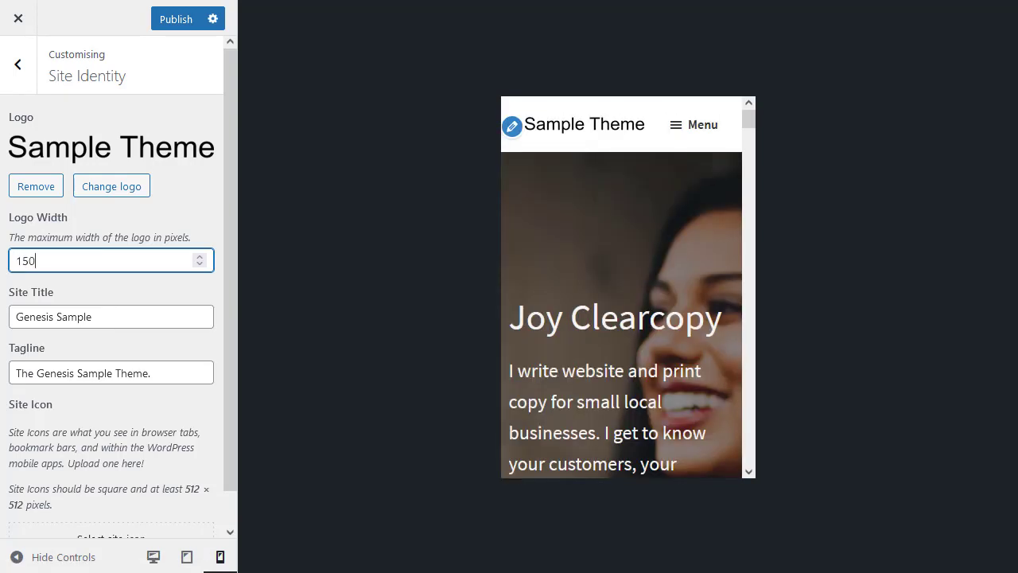
{"action": "left_click", "coordinate": [155, 558]}
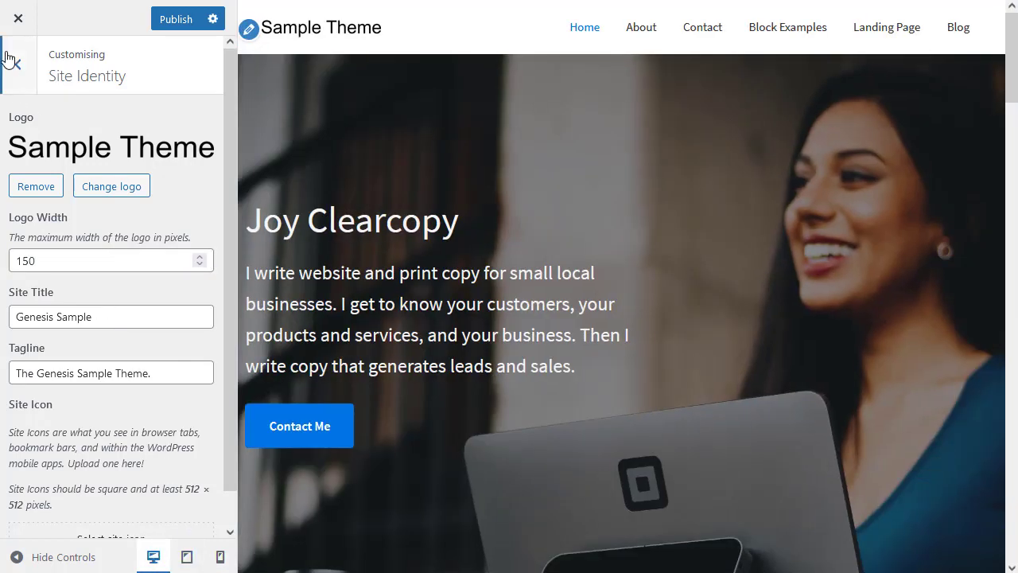
{"action": "left_click", "coordinate": [22, 67]}
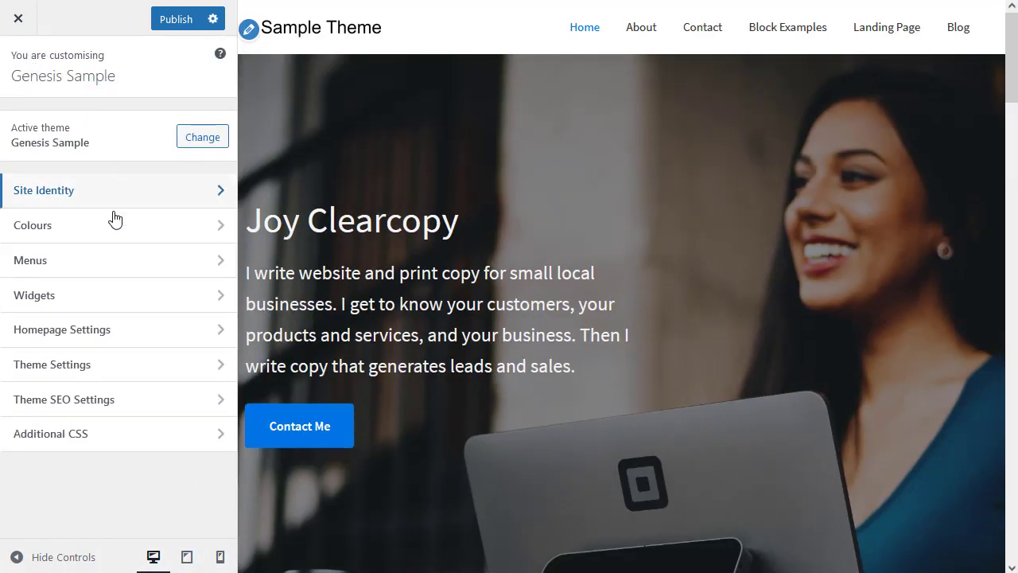
Step: Change the theme's Link Color to the red preset #dd3333
{"action": "left_click", "coordinate": [94, 232]}
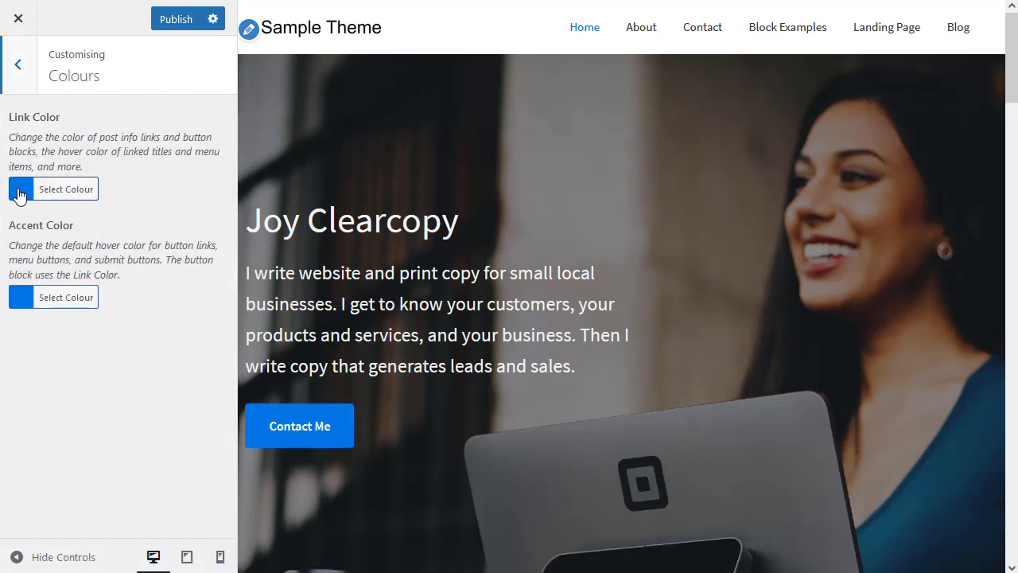
{"action": "left_click", "coordinate": [20, 196]}
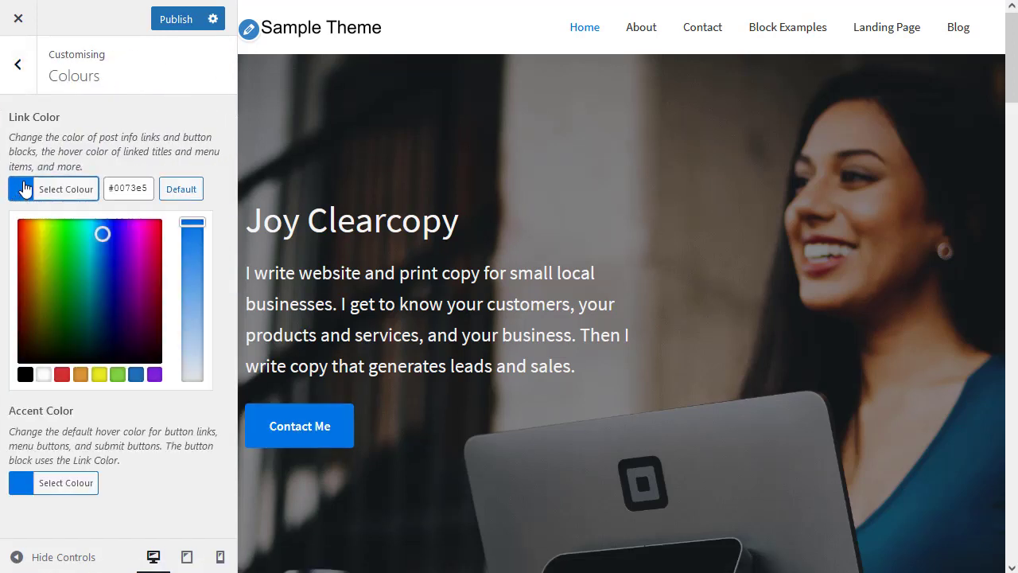
{"action": "left_click", "coordinate": [63, 376]}
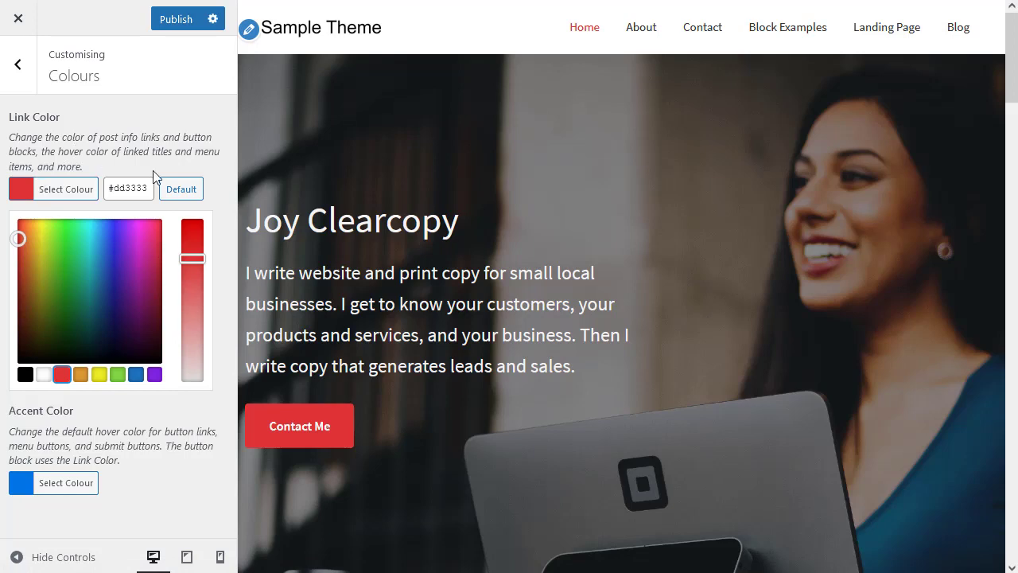
Step: Reset the Link Color to its default and leave the Colours settings
{"action": "left_click", "coordinate": [179, 191]}
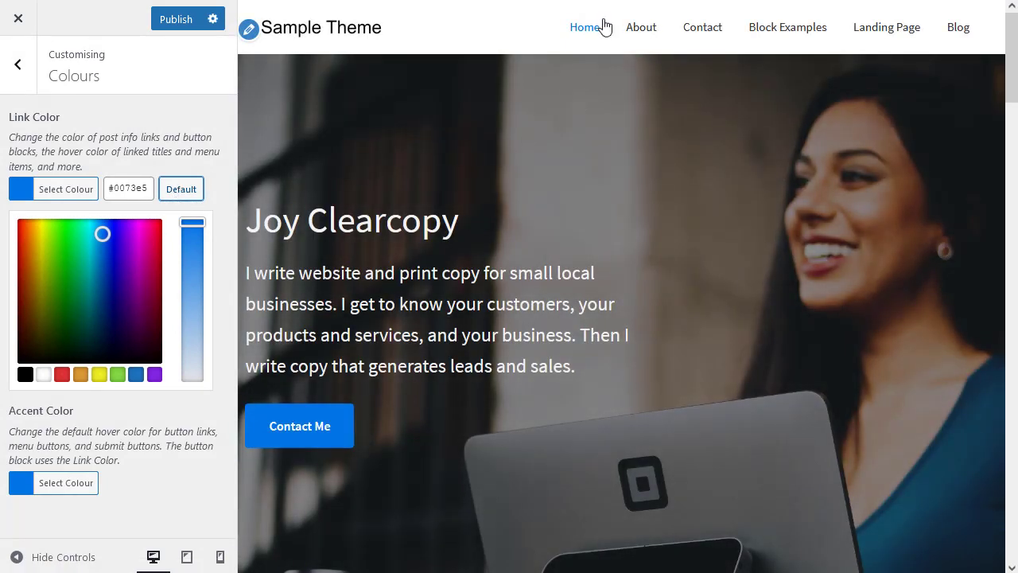
{"action": "mouse_move", "coordinate": [590, 33]}
{"action": "left_click", "coordinate": [15, 75]}
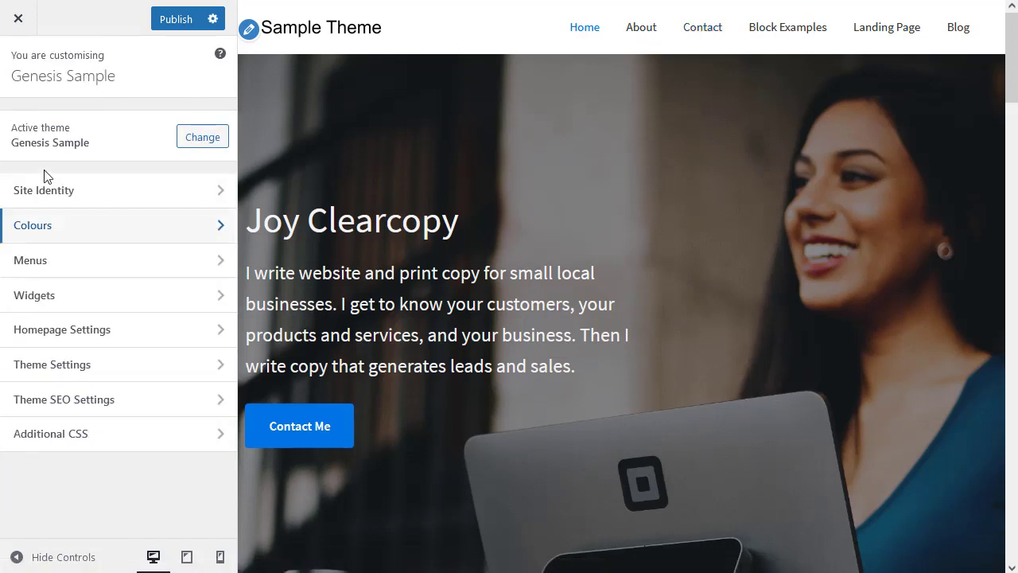
Step: Review all menu locations and examine the footer menu at the end of the homepage preview
{"action": "left_click", "coordinate": [36, 265]}
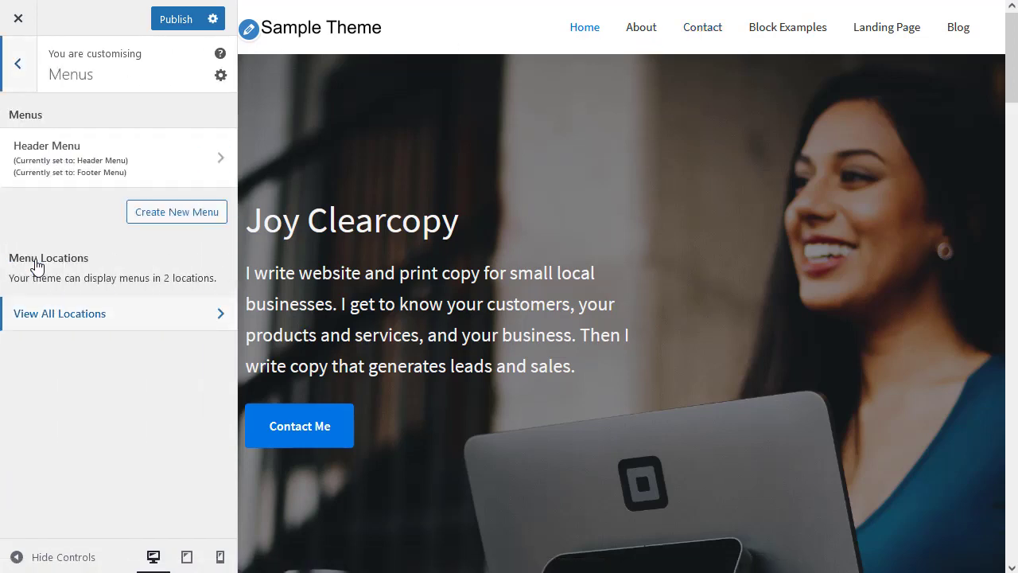
{"action": "left_click", "coordinate": [51, 315]}
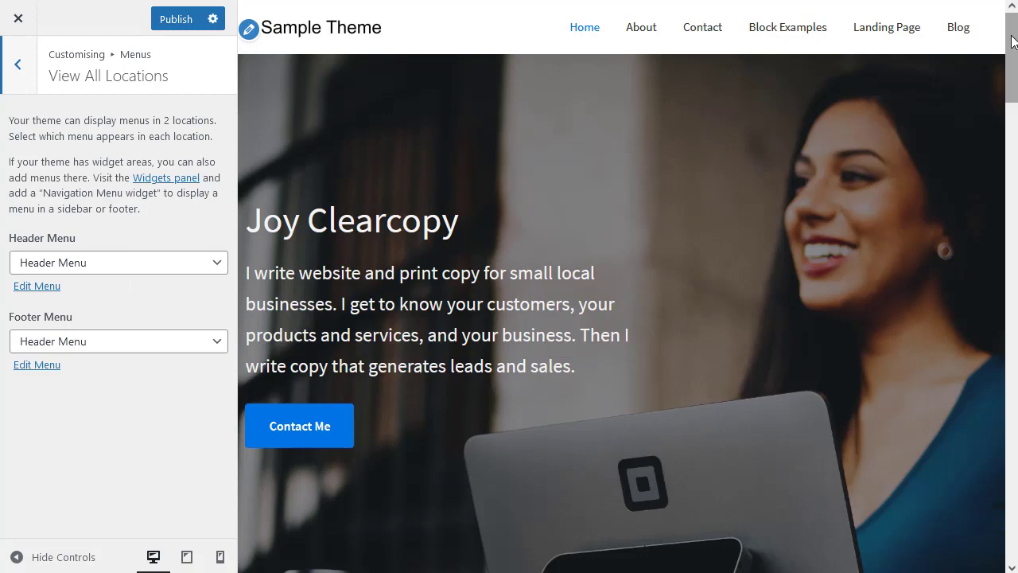
{"action": "scroll", "coordinate": [390, 174], "scroll_direction": "down", "scroll_amount": 2}
{"action": "left_click_drag", "start_coordinate": [1012, 80], "coordinate": [1013, 522]}
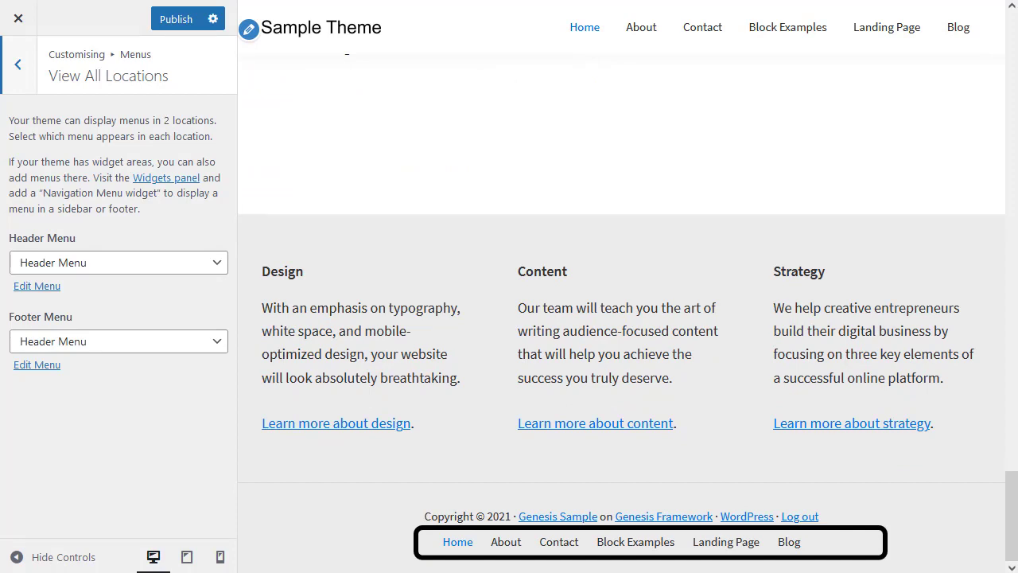
{"action": "left_click", "coordinate": [18, 68]}
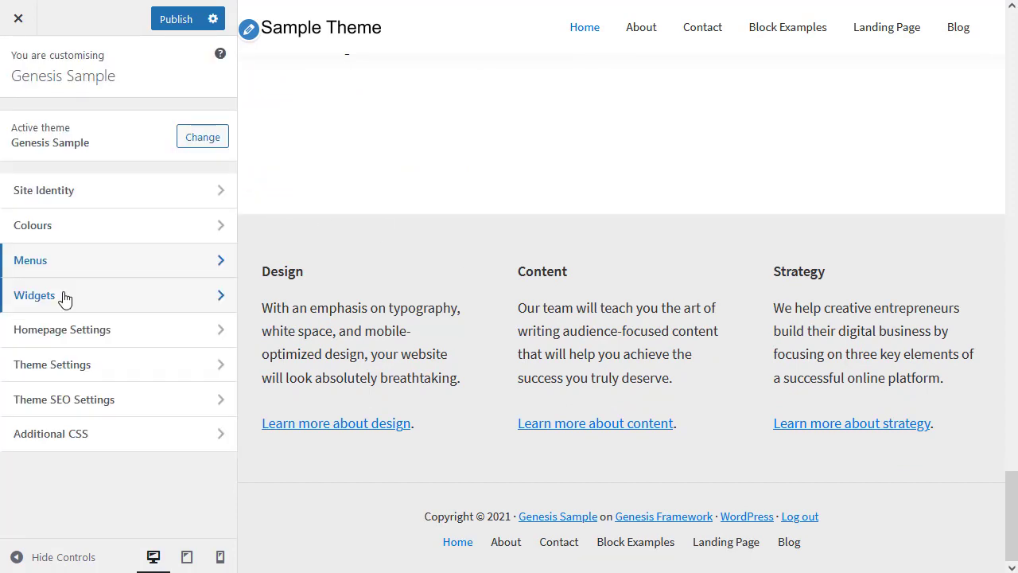
Step: Review the theme's widget areas and examine the After Entry area below the previewed post
{"action": "left_click", "coordinate": [63, 296]}
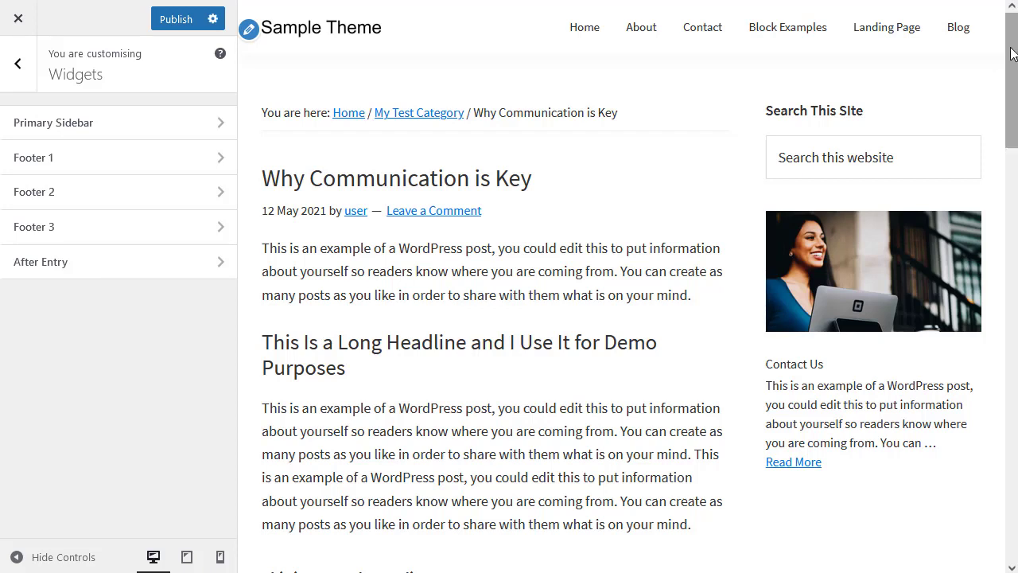
{"action": "left_click_drag", "start_coordinate": [1012, 53], "coordinate": [1012, 320]}
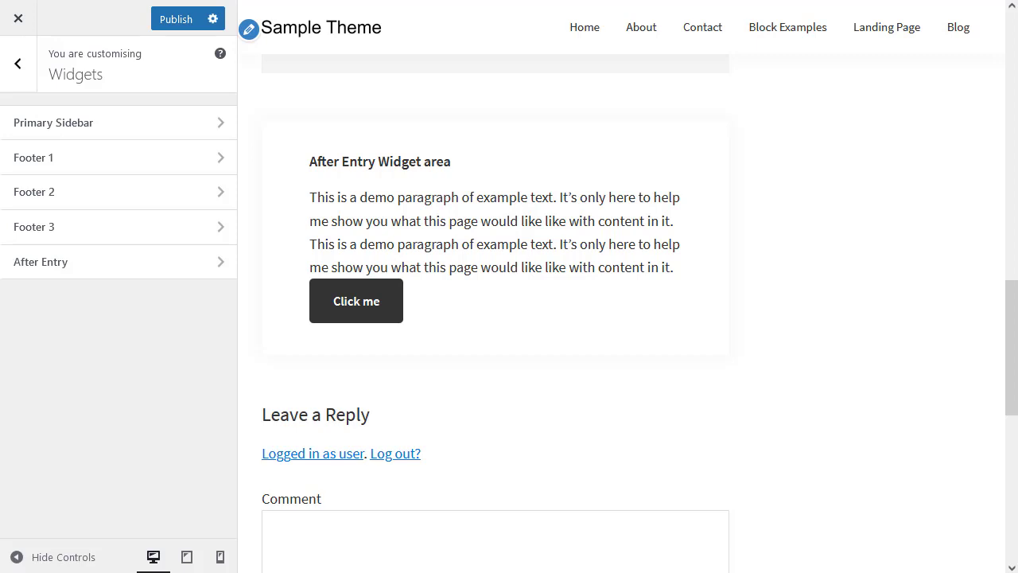
{"action": "left_click", "coordinate": [16, 62]}
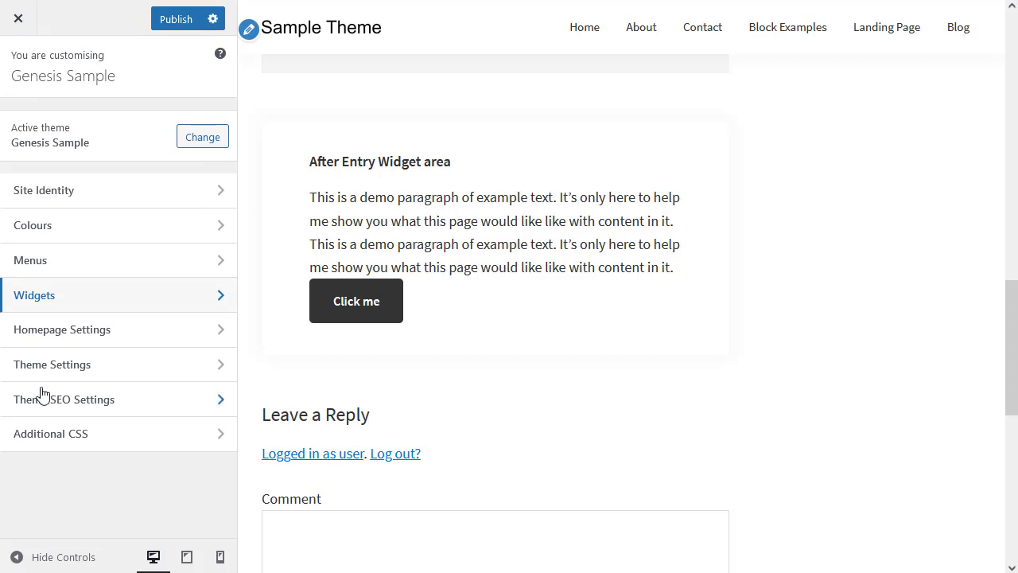
Step: Review the Homepage Settings and the Updates options within Theme Settings
{"action": "left_click", "coordinate": [121, 331]}
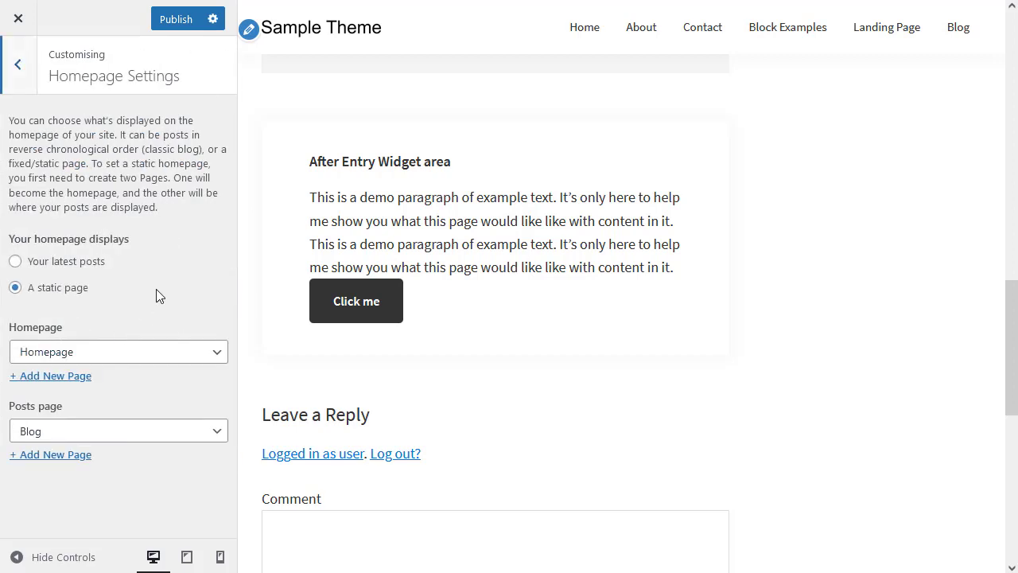
{"action": "left_click", "coordinate": [17, 65]}
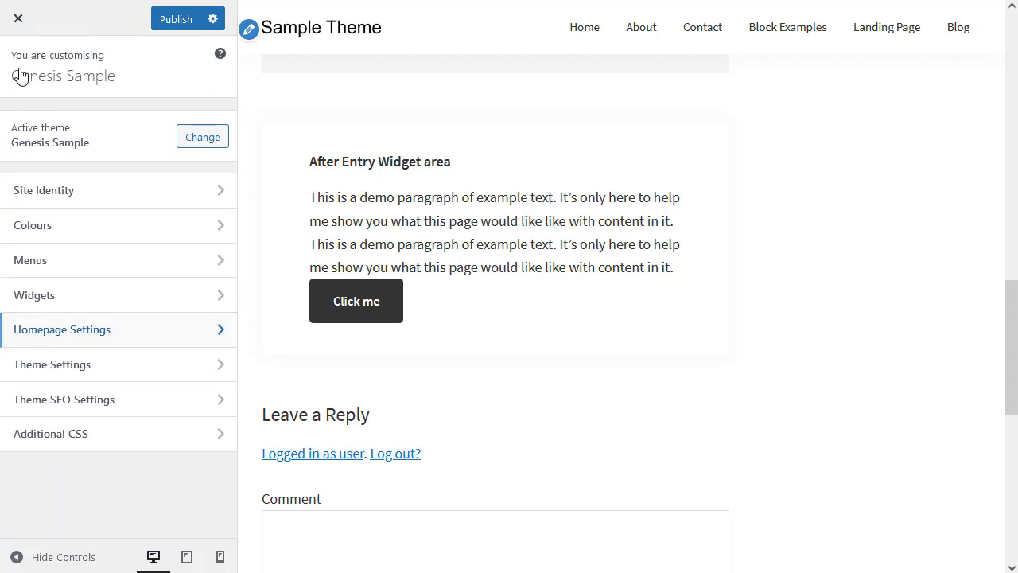
{"action": "left_click", "coordinate": [115, 371]}
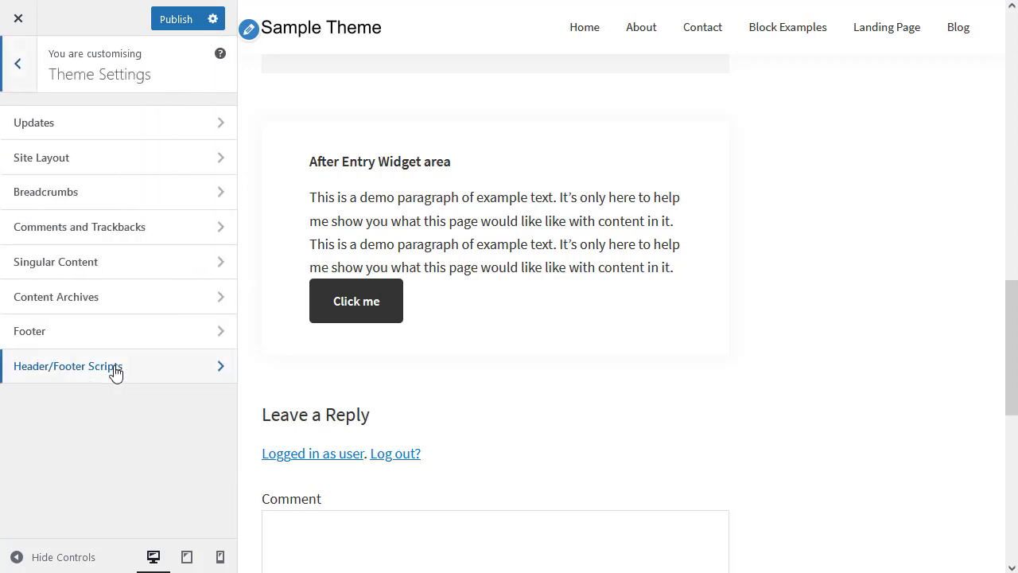
{"action": "left_click", "coordinate": [58, 127]}
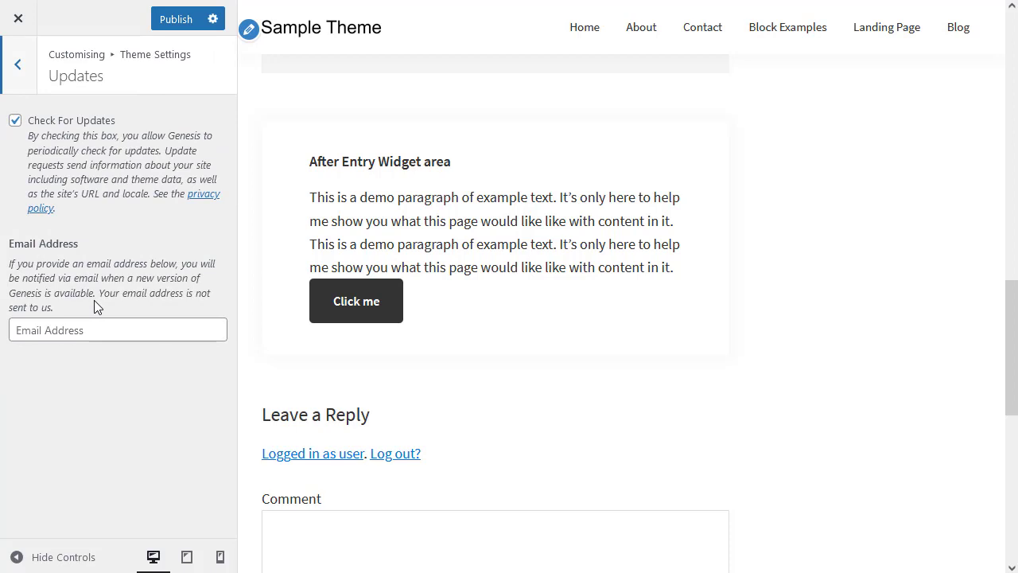
{"action": "left_click", "coordinate": [16, 70]}
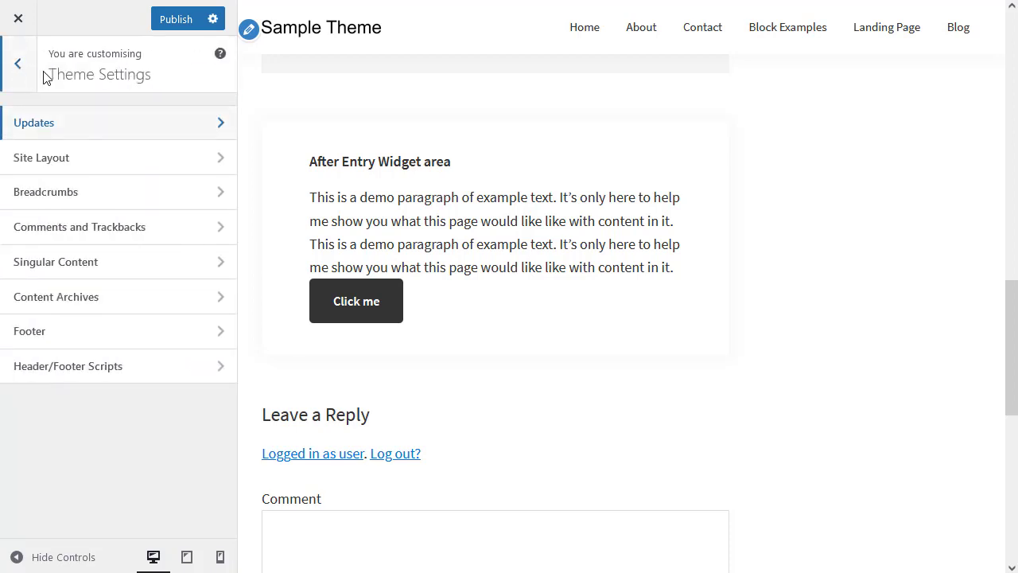
Step: Review the available site layout options in Theme Settings without choosing a different one
{"action": "left_click", "coordinate": [68, 163]}
{"action": "left_click", "coordinate": [81, 143]}
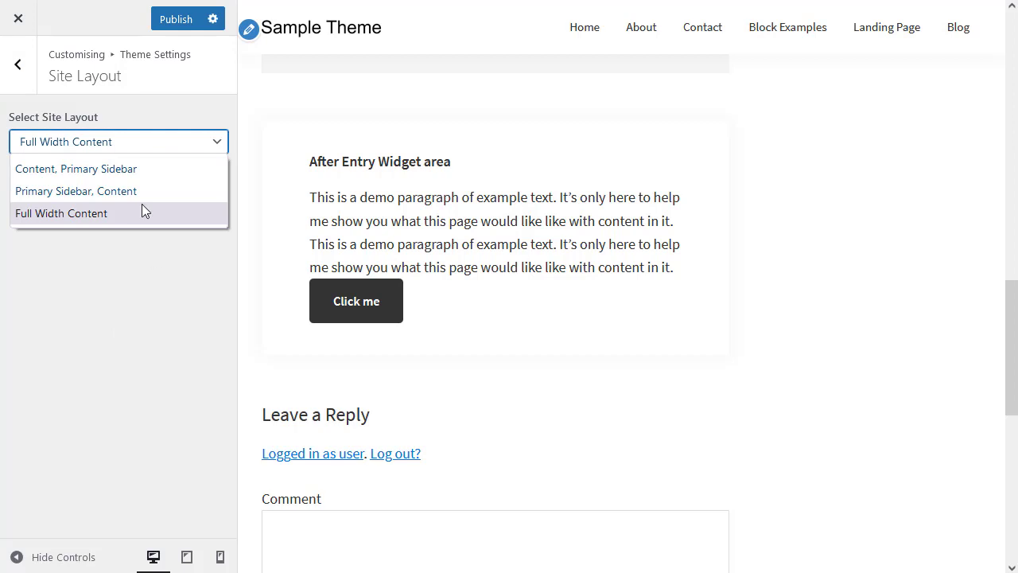
{"action": "left_click", "coordinate": [19, 71]}
{"action": "left_click", "coordinate": [20, 72]}
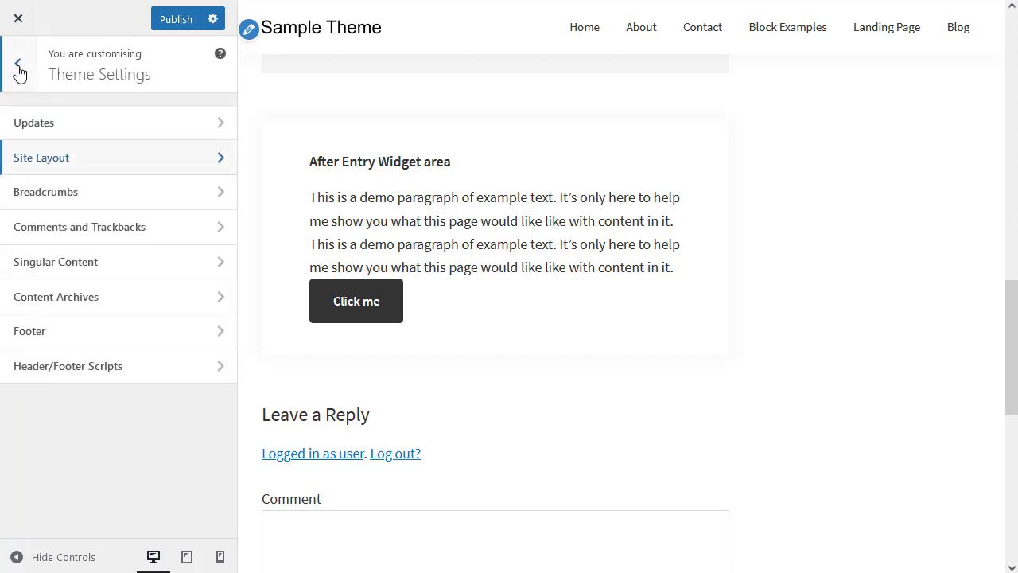
Step: Review which pages display breadcrumbs and the Comments and Trackbacks options in Theme Settings
{"action": "left_click", "coordinate": [85, 192]}
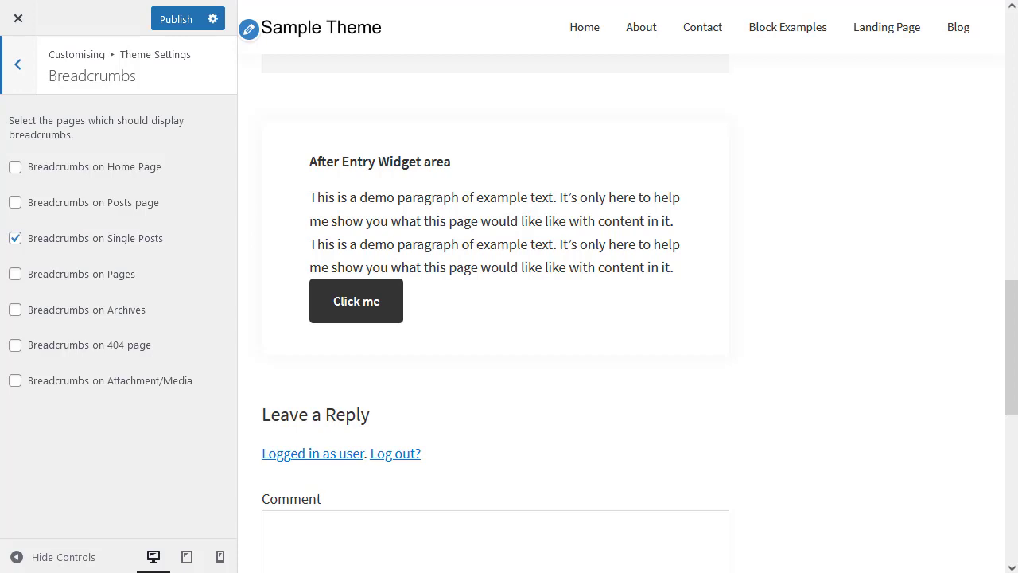
{"action": "left_click", "coordinate": [18, 66]}
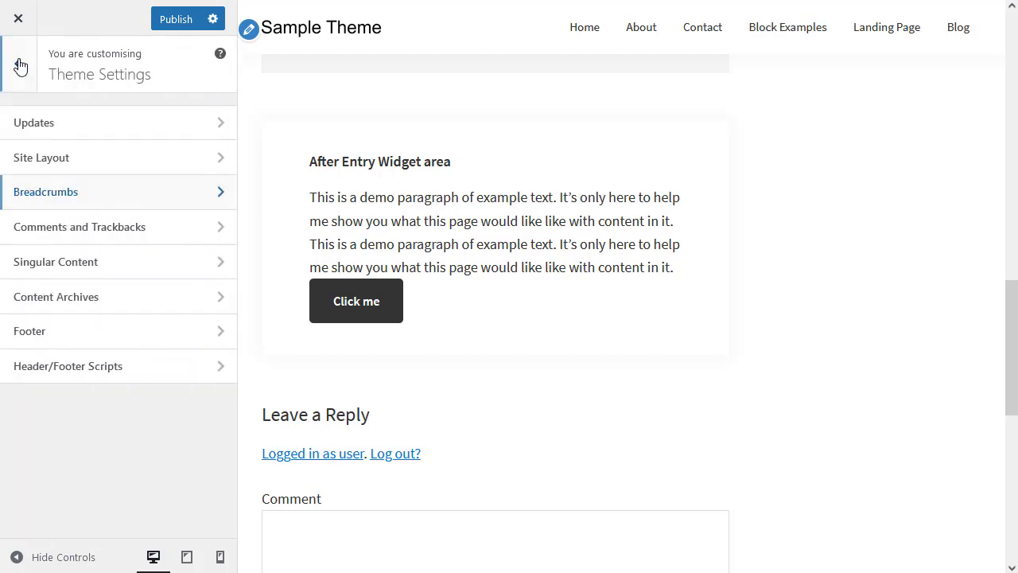
{"action": "left_click", "coordinate": [79, 233]}
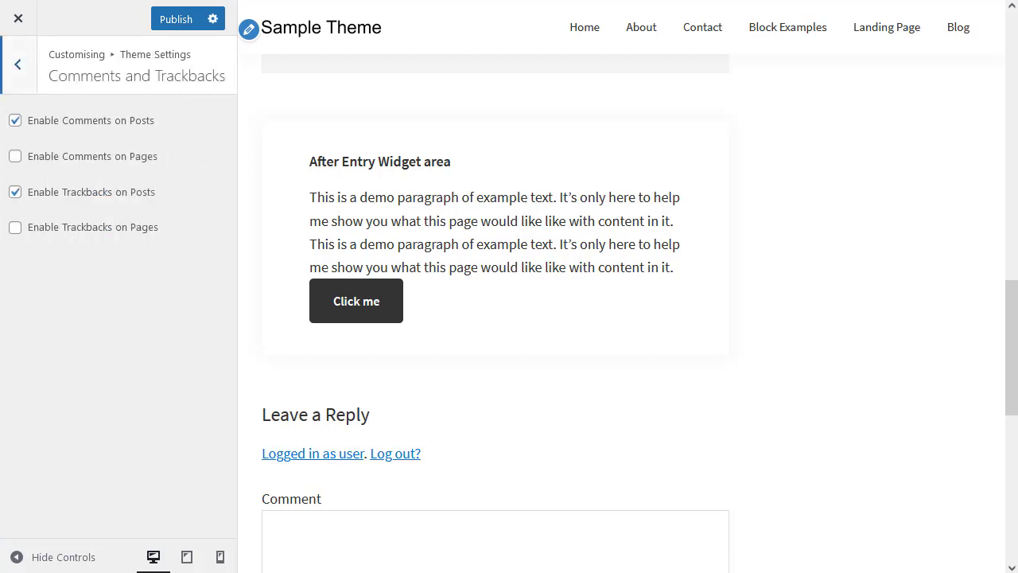
{"action": "left_click", "coordinate": [17, 67]}
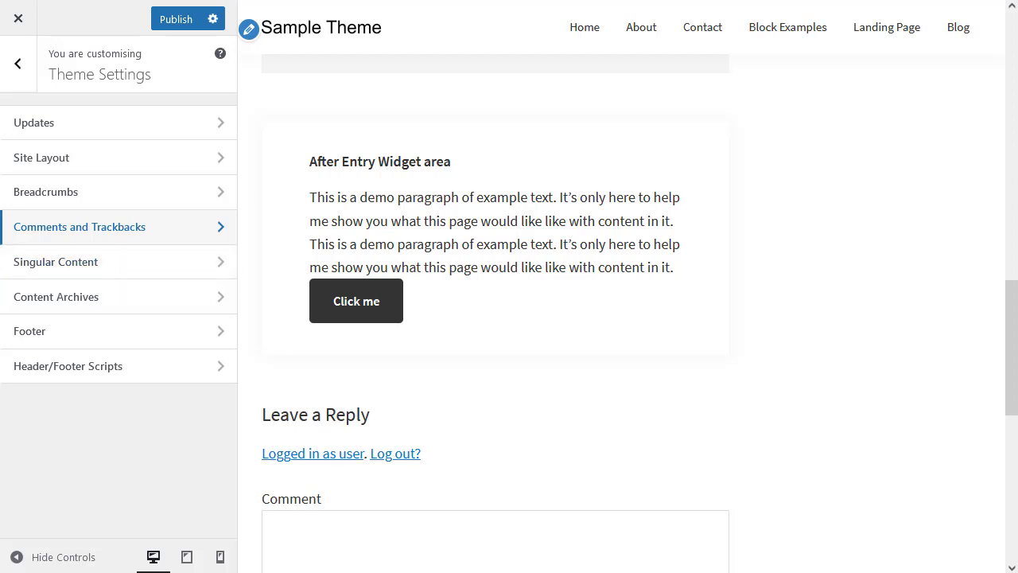
Step: Review the Singular Content settings and examine the entry meta below and above the content in the previewed post
{"action": "left_click", "coordinate": [69, 263]}
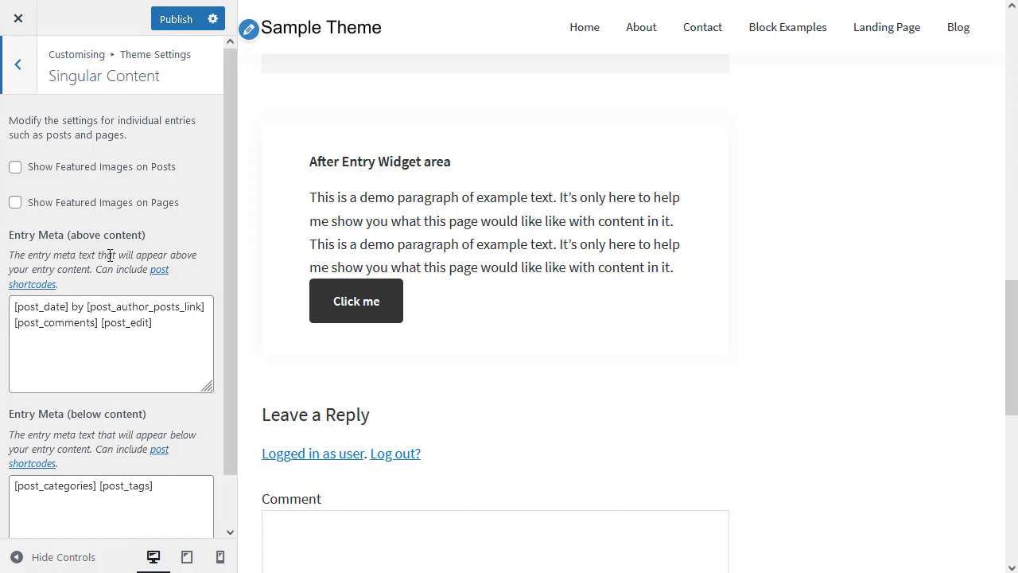
{"action": "scroll", "coordinate": [495, 314], "scroll_direction": "up", "scroll_amount": 6}
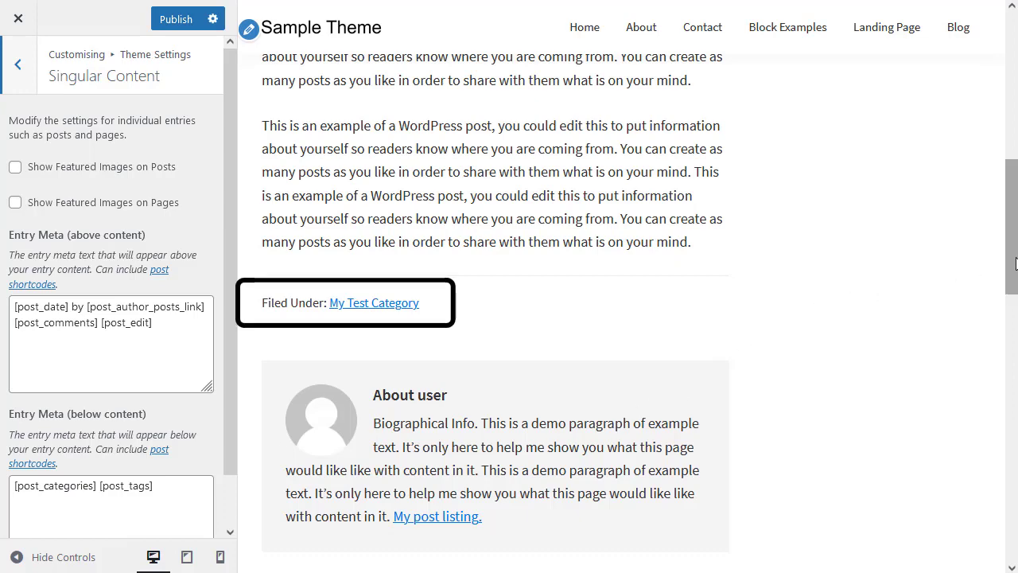
{"action": "left_click_drag", "start_coordinate": [1016, 263], "coordinate": [1016, 131]}
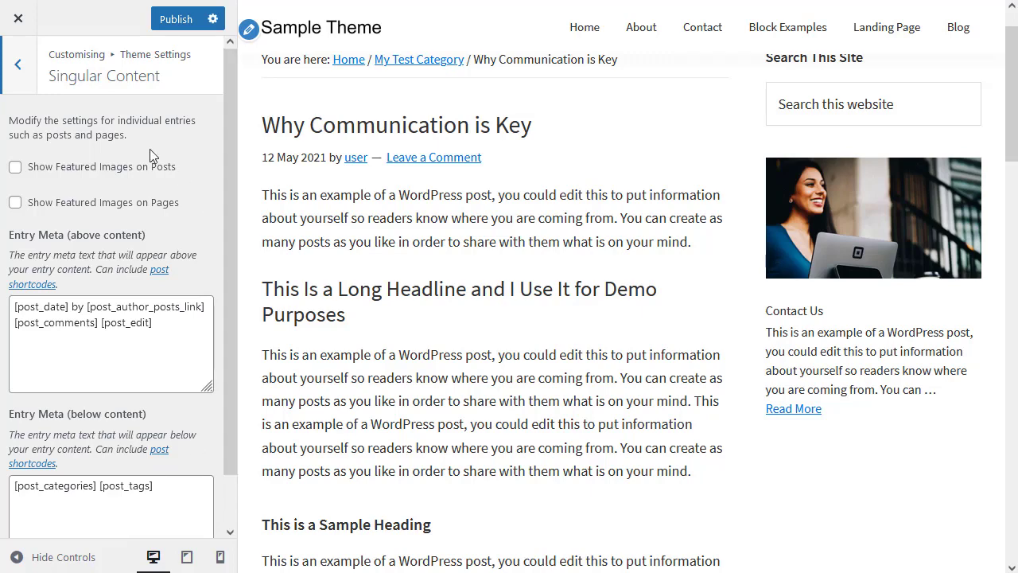
Step: Review the Content Archives settings in Theme Settings, including the content display choices and the entry pagination types
{"action": "left_click", "coordinate": [20, 68]}
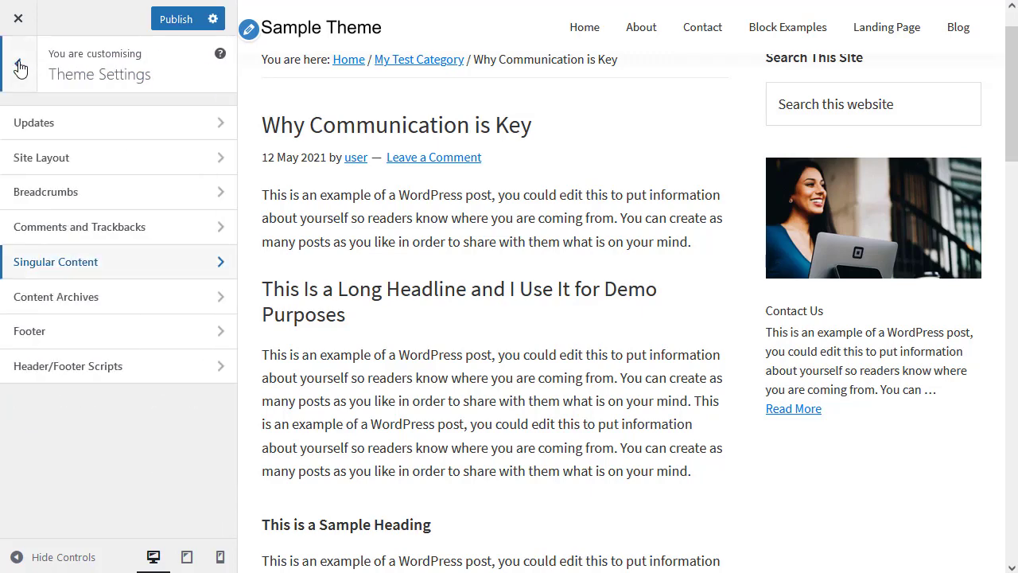
{"action": "left_click", "coordinate": [72, 299]}
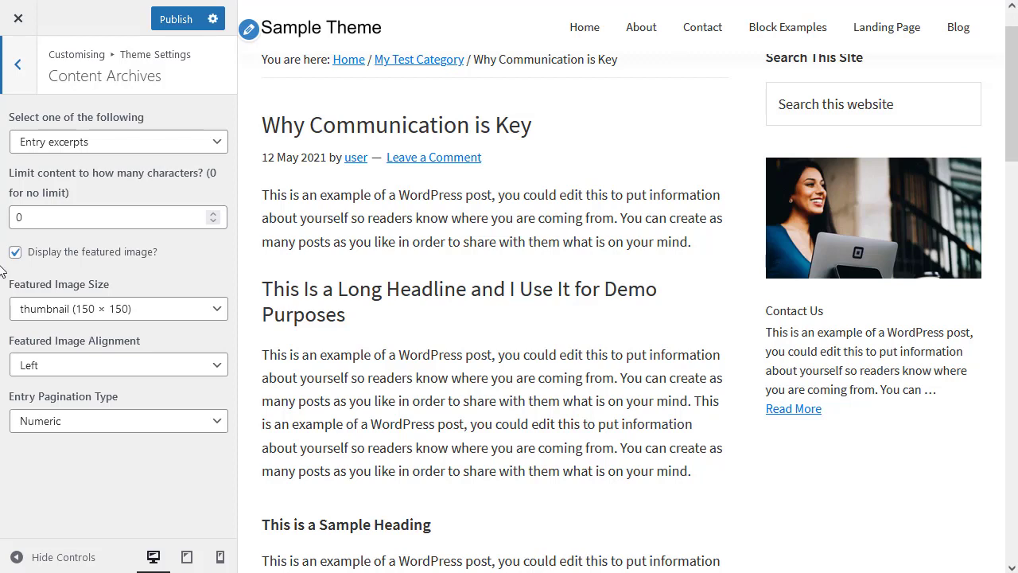
{"action": "left_click", "coordinate": [105, 143]}
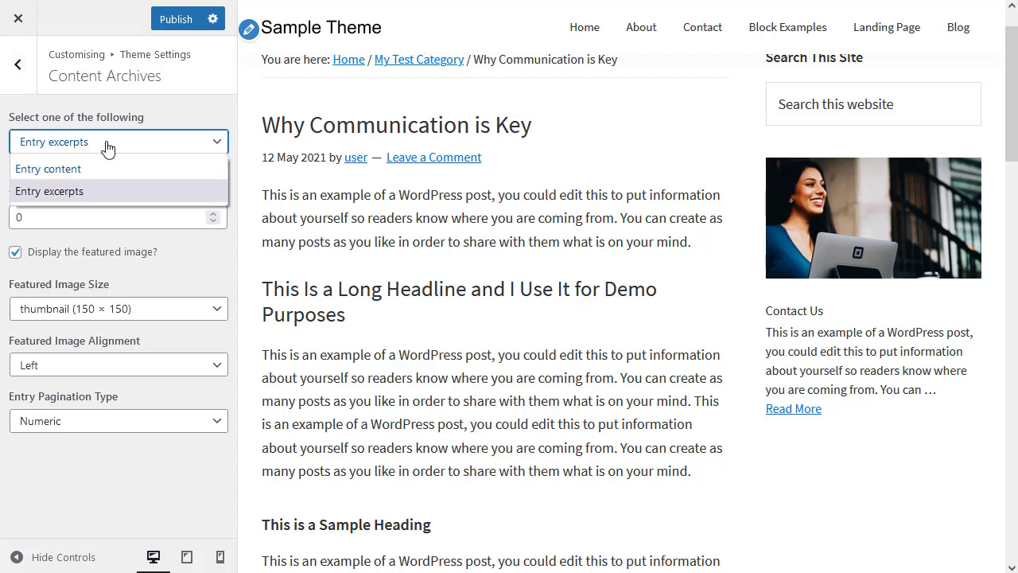
{"action": "left_click", "coordinate": [107, 150]}
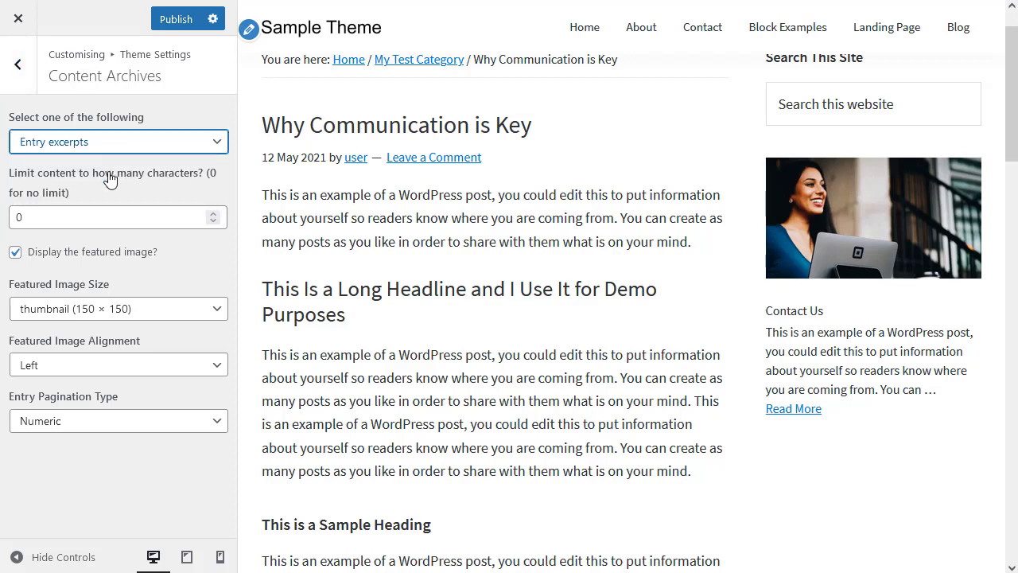
{"action": "key", "text": "Tab"}
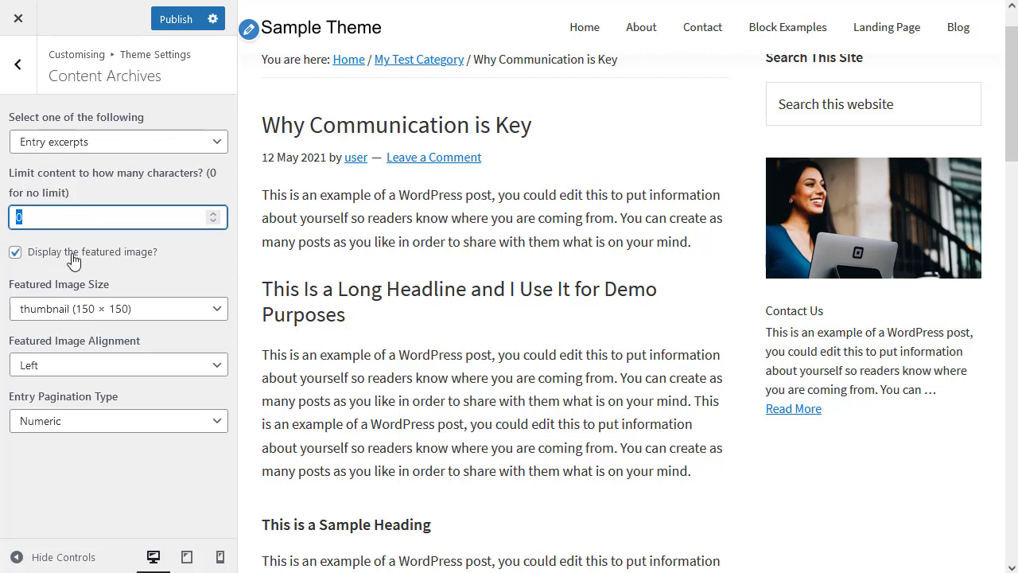
{"action": "left_click", "coordinate": [130, 509]}
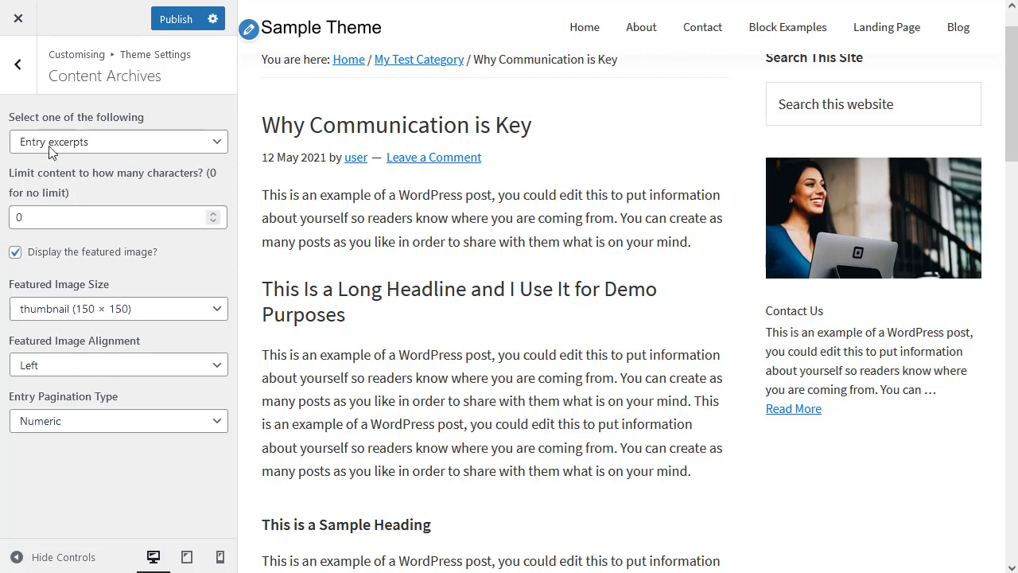
{"action": "left_click", "coordinate": [85, 428]}
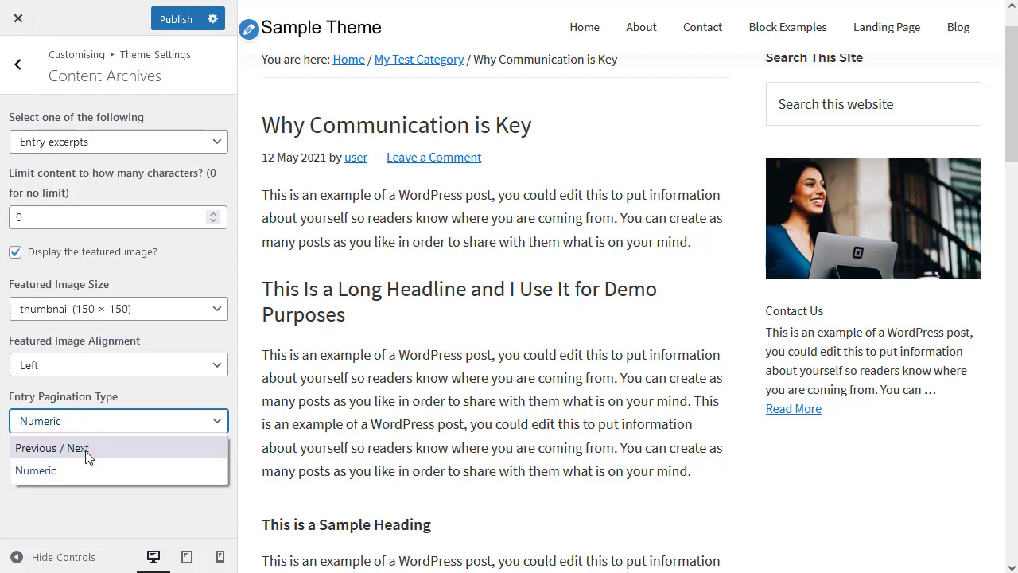
{"action": "left_click", "coordinate": [77, 503]}
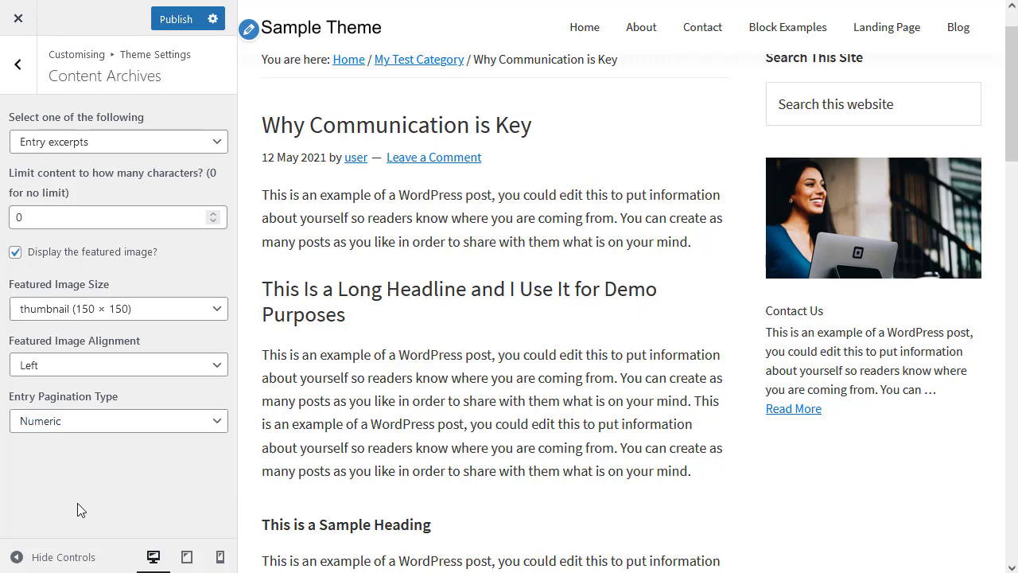
Step: Review the Footer text settings against the previewed site footer, and the Header/Footer Scripts fields in Theme Settings
{"action": "left_click", "coordinate": [17, 61]}
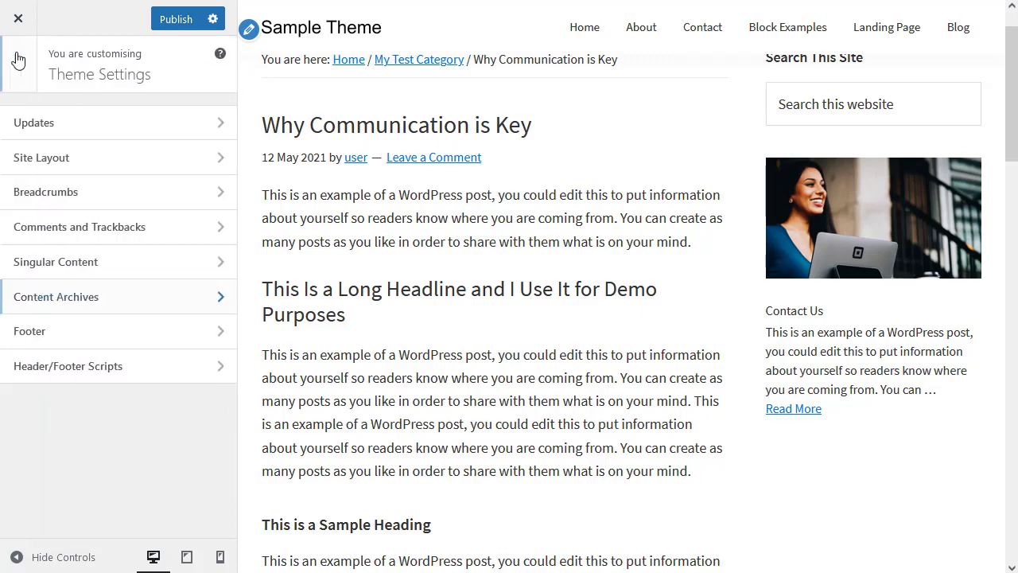
{"action": "left_click", "coordinate": [66, 333]}
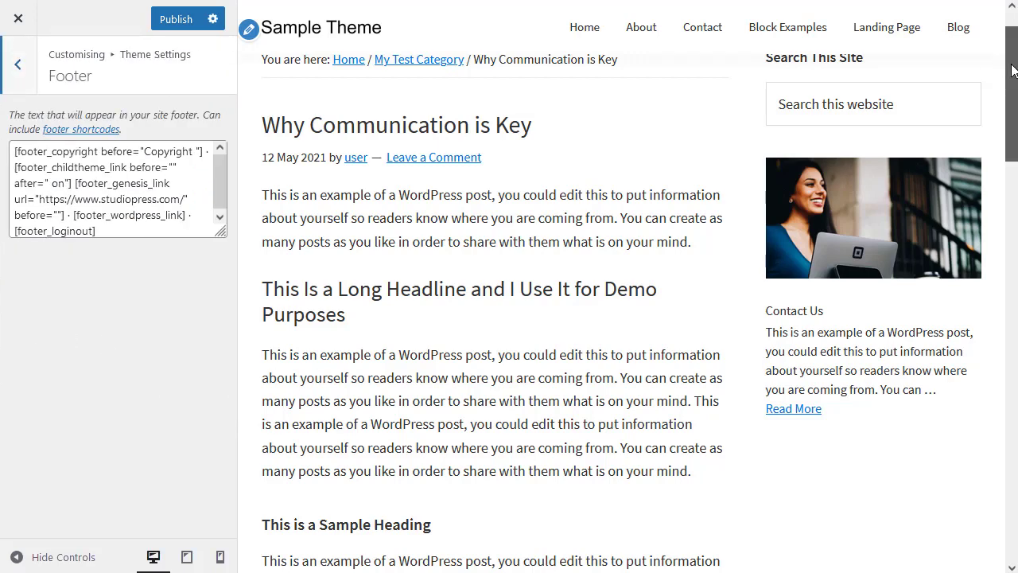
{"action": "left_click_drag", "start_coordinate": [1012, 80], "coordinate": [1014, 481]}
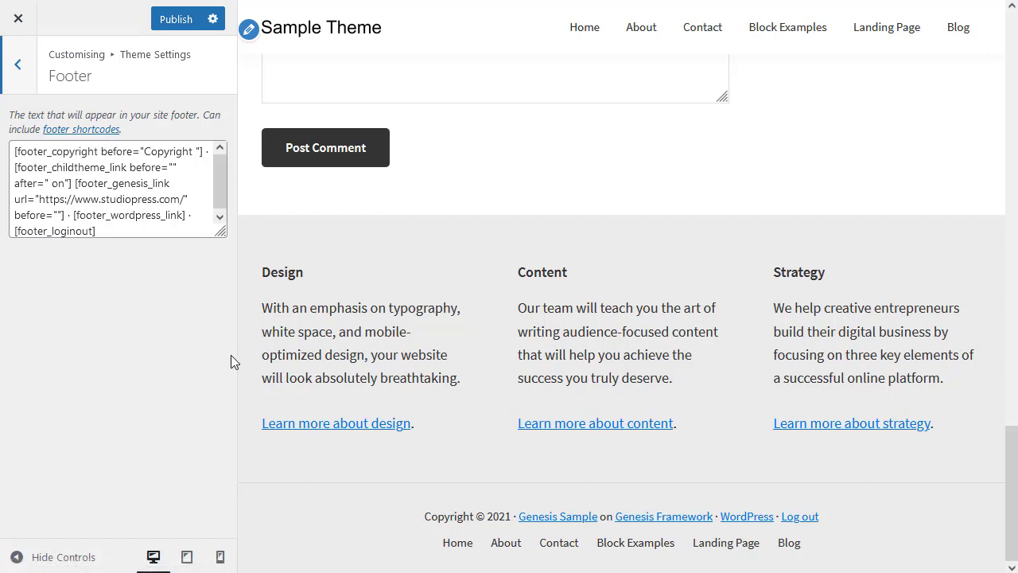
{"action": "left_click", "coordinate": [20, 68]}
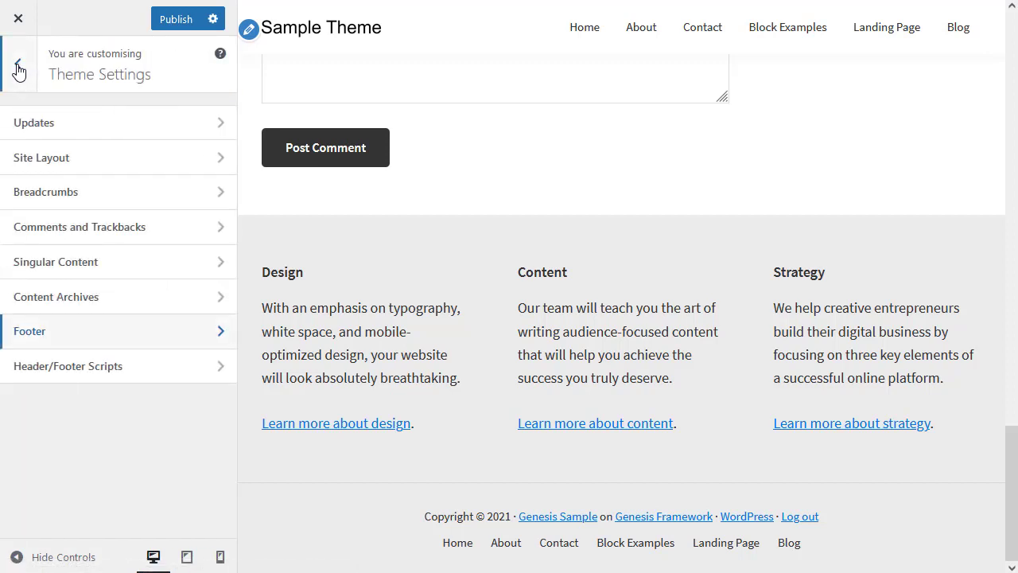
{"action": "left_click", "coordinate": [55, 374]}
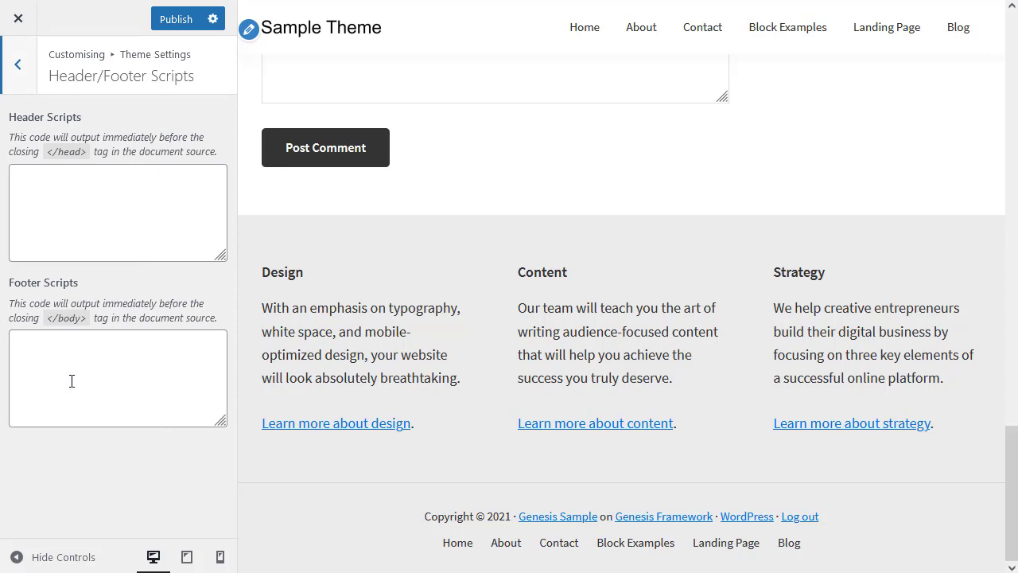
{"action": "left_click", "coordinate": [22, 68]}
{"action": "left_click", "coordinate": [22, 70]}
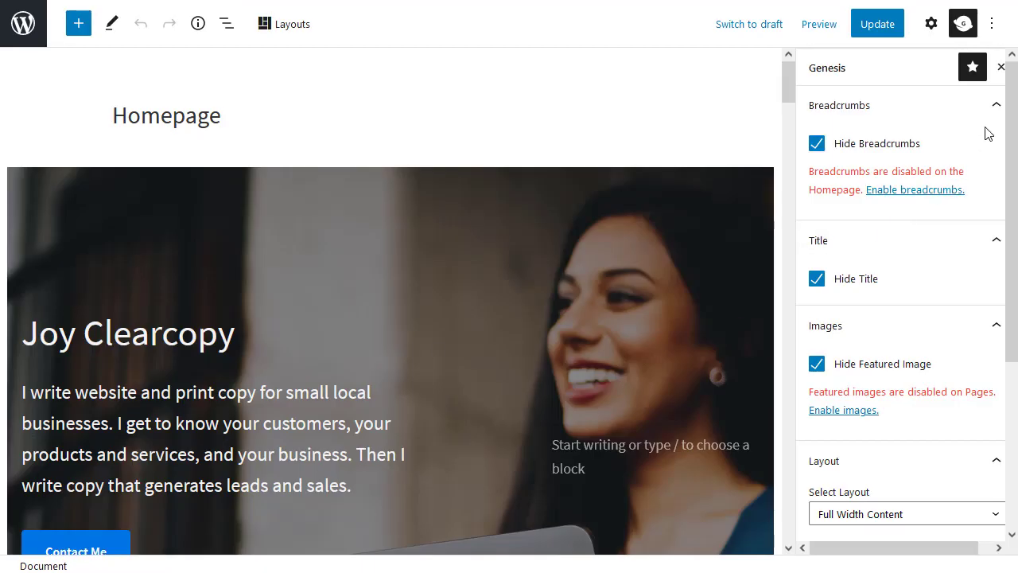
Step: Review the Genesis page options in the Homepage editor, from breadcrumbs to custom classes, including the available layouts
{"action": "left_click", "coordinate": [932, 26]}
{"action": "left_click", "coordinate": [963, 25]}
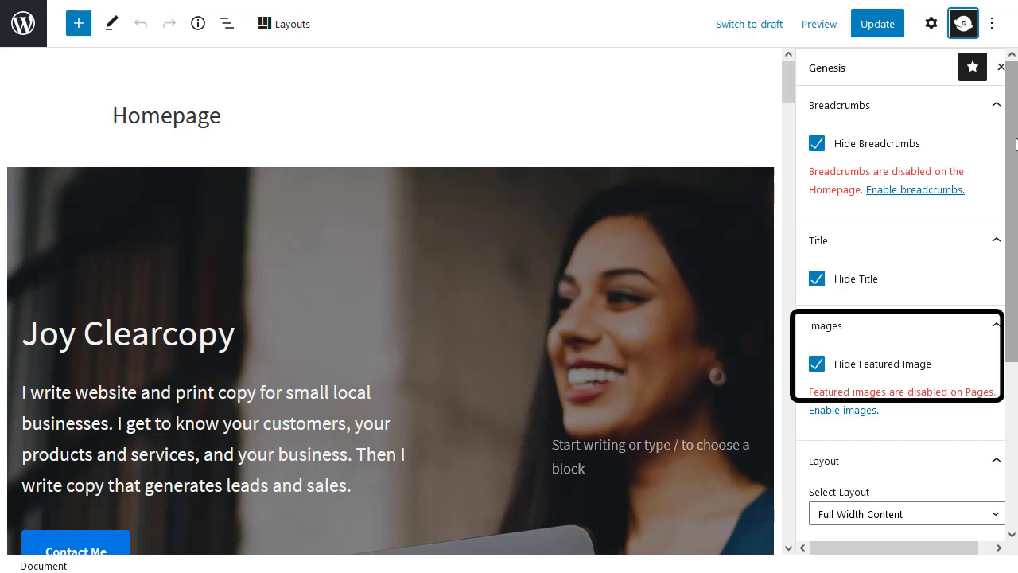
{"action": "left_click_drag", "start_coordinate": [1016, 144], "coordinate": [1016, 218]}
{"action": "scroll", "coordinate": [871, 402], "scroll_direction": "down", "scroll_amount": 3}
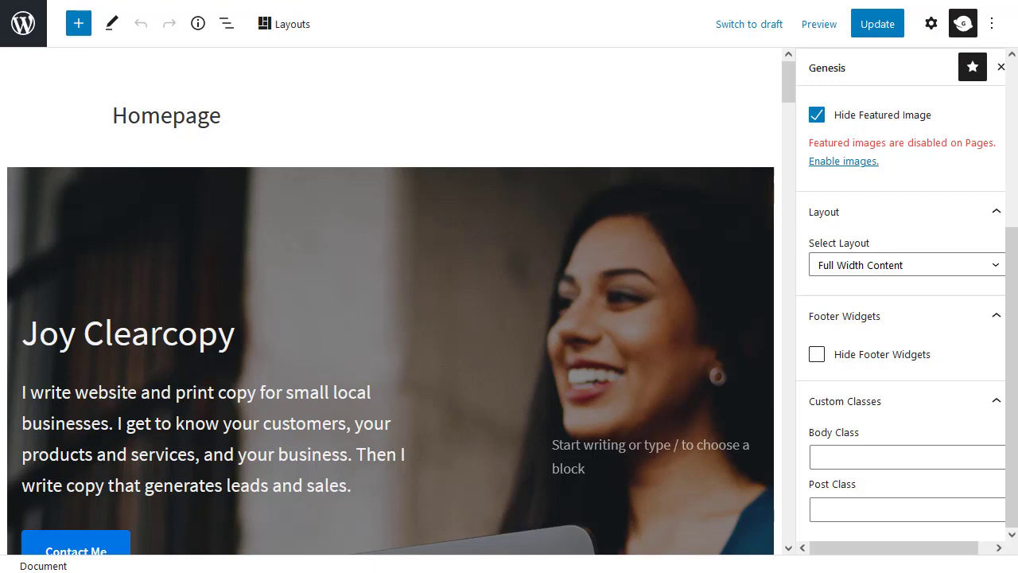
{"action": "left_click", "coordinate": [993, 270]}
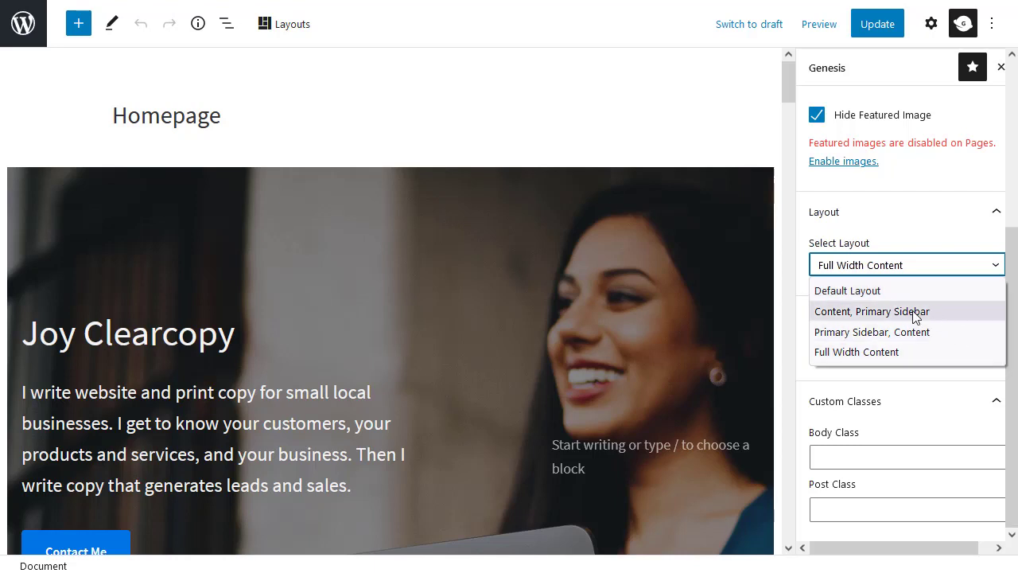
Step: Review the Homepage's Page Attributes and the available page templates without choosing a different one
{"action": "left_click", "coordinate": [932, 24]}
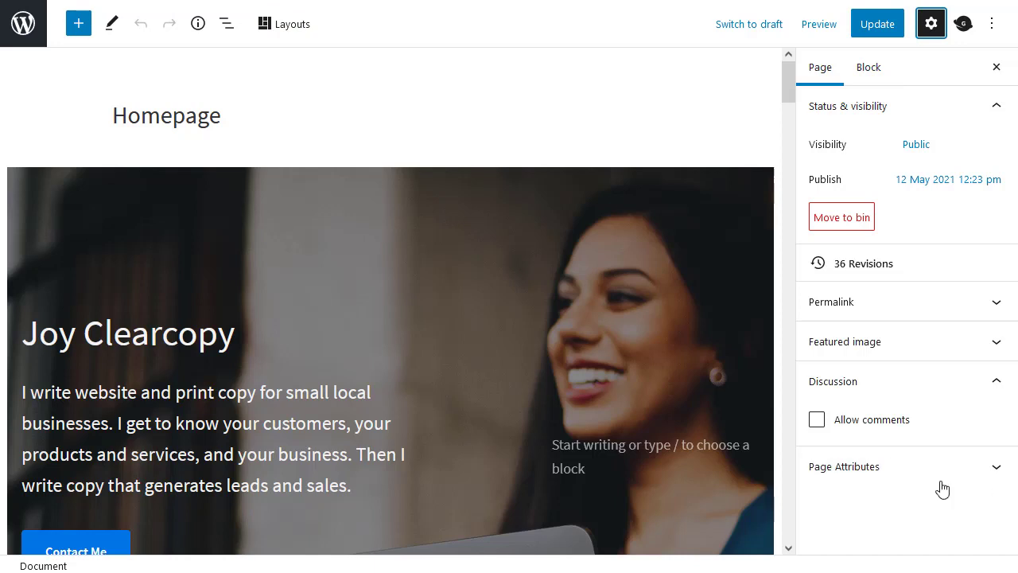
{"action": "left_click", "coordinate": [863, 469]}
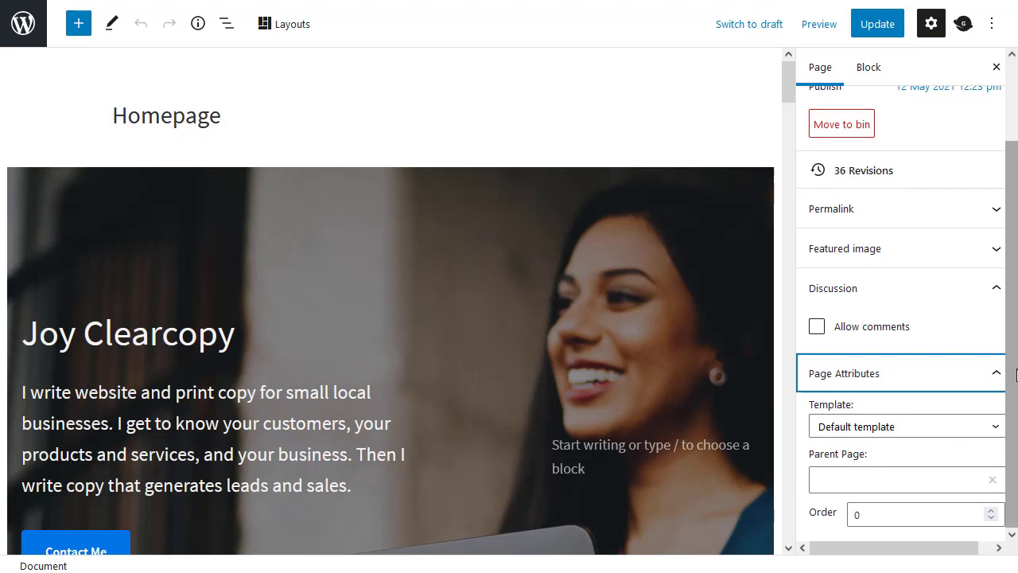
{"action": "left_click", "coordinate": [1015, 374]}
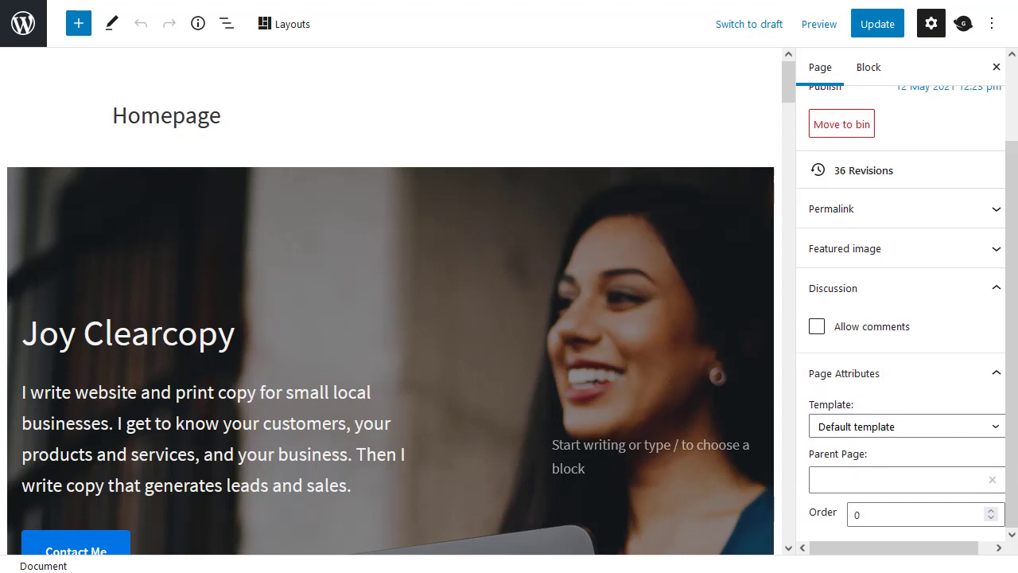
{"action": "left_click", "coordinate": [904, 430]}
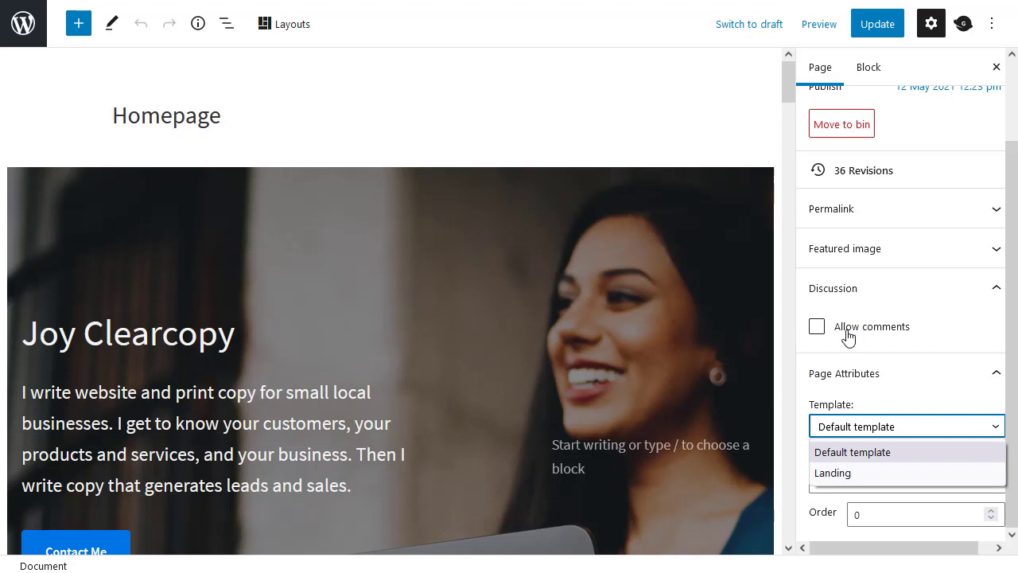
{"action": "left_click", "coordinate": [383, 176]}
Step: Inspect the block settings of the hero heading and its Advanced Columns container, including the container's background image options
{"action": "left_click", "coordinate": [383, 176]}
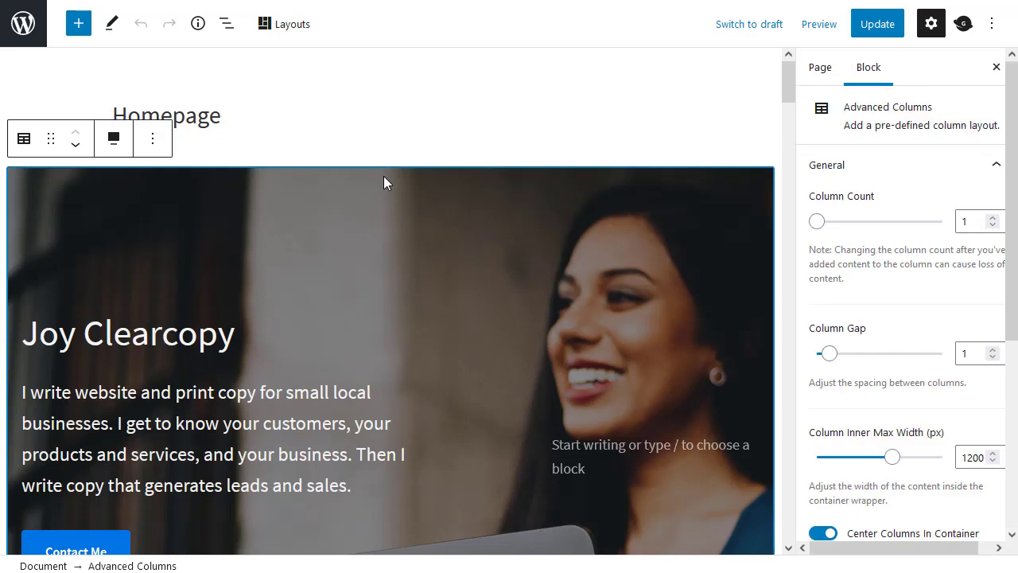
{"action": "left_click", "coordinate": [152, 338]}
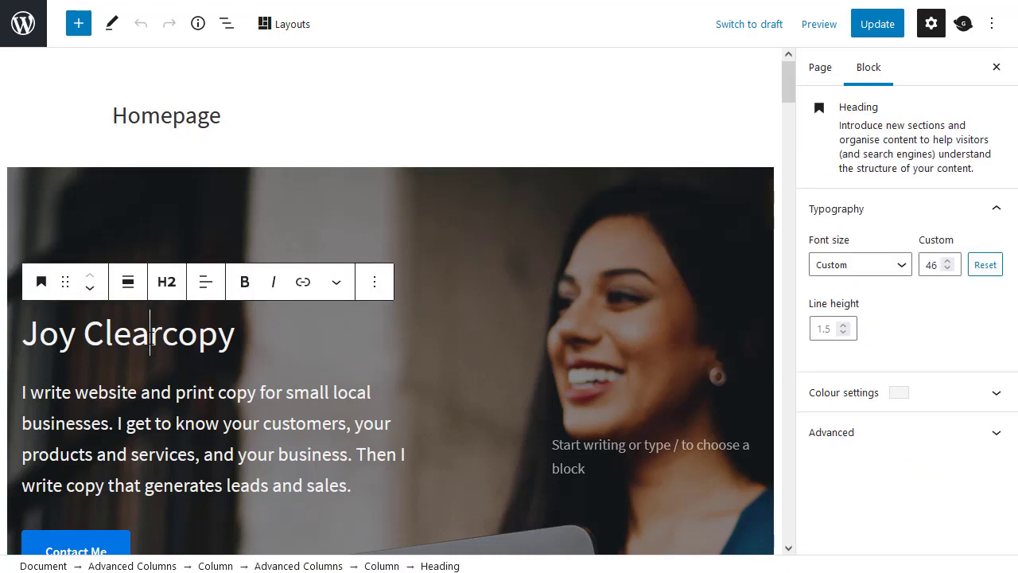
{"action": "double_click", "coordinate": [152, 337]}
{"action": "triple_click", "coordinate": [152, 338]}
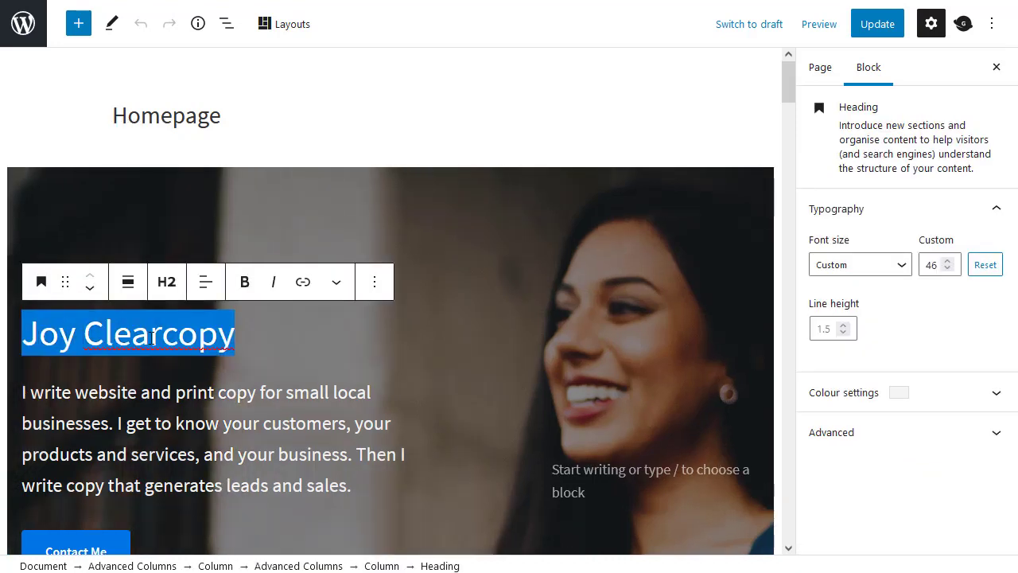
{"action": "left_click", "coordinate": [525, 172]}
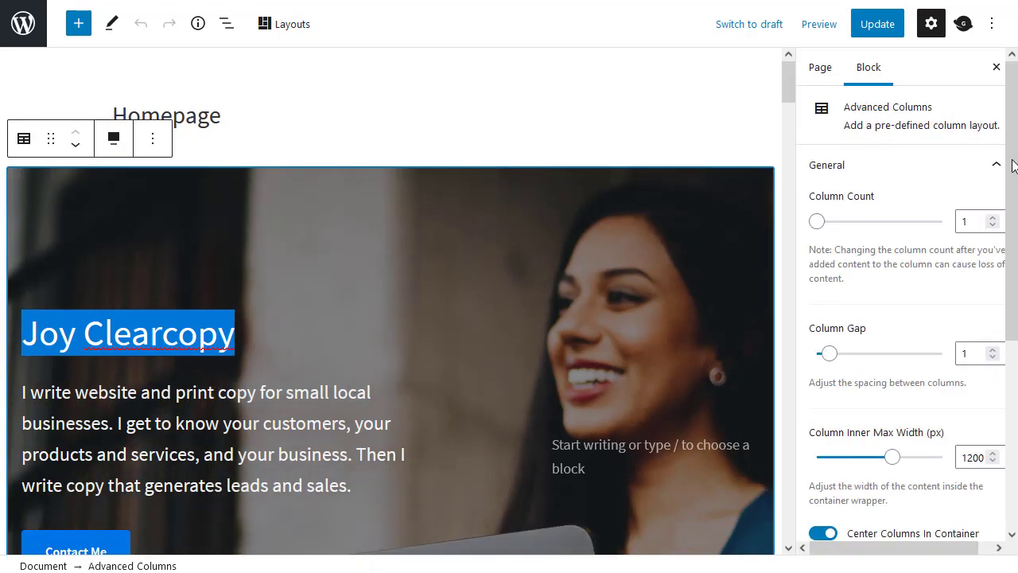
{"action": "scroll", "coordinate": [1014, 165], "scroll_direction": "down", "scroll_amount": 4}
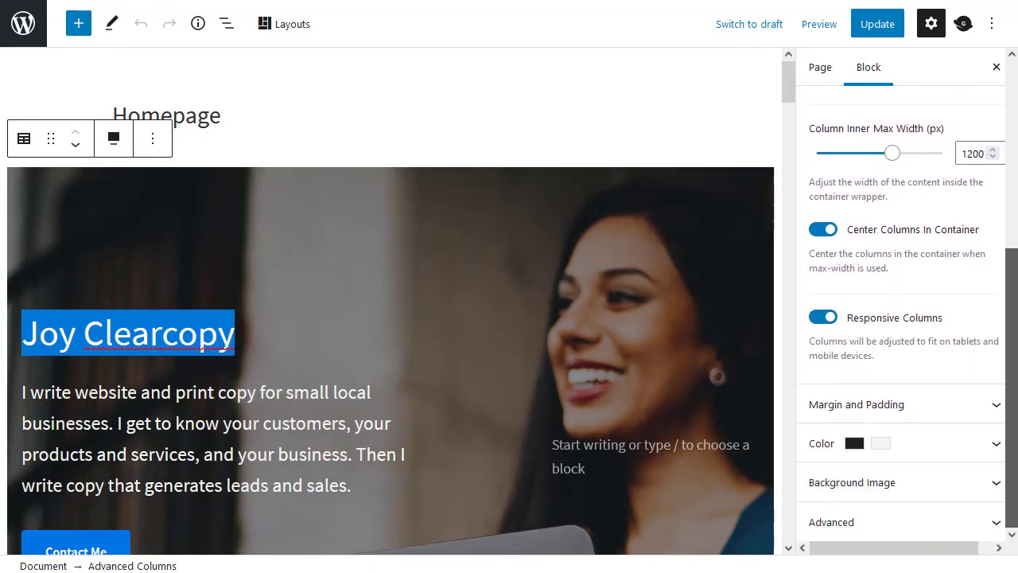
{"action": "left_click", "coordinate": [898, 483]}
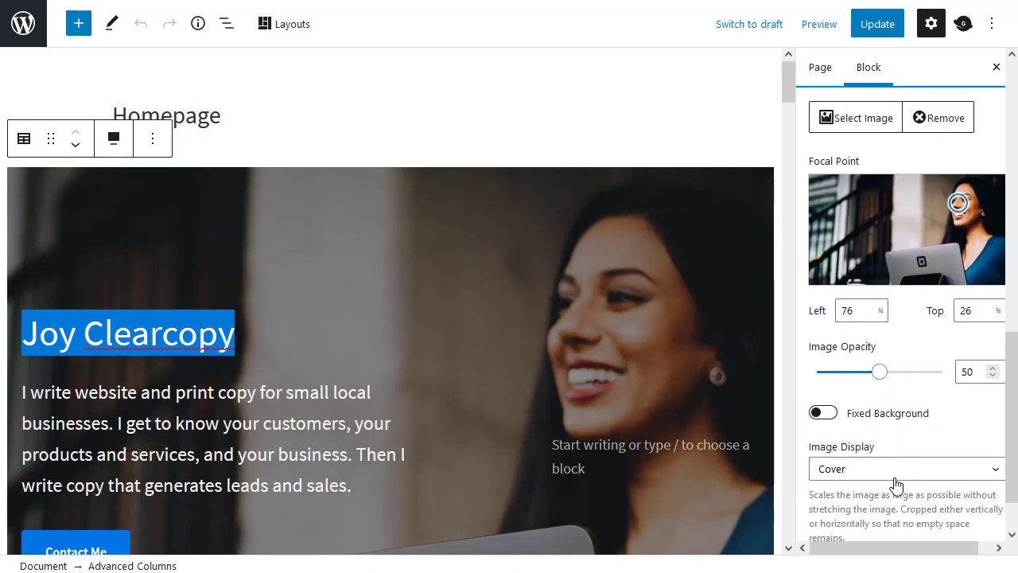
Step: Turn the Homepage's Hide Title option off and back on in the Genesis page options
{"action": "left_click", "coordinate": [220, 116]}
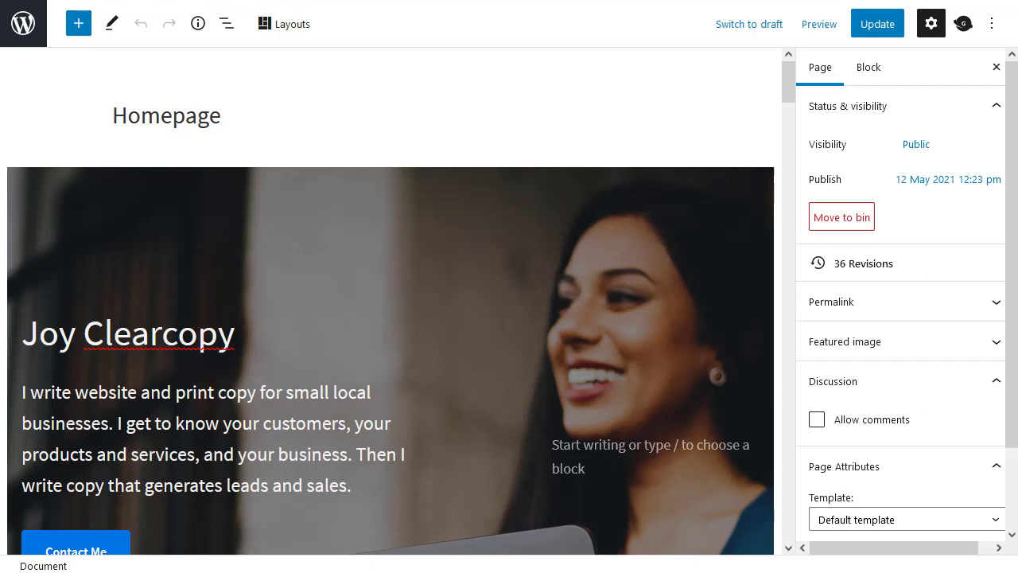
{"action": "left_click", "coordinate": [964, 26]}
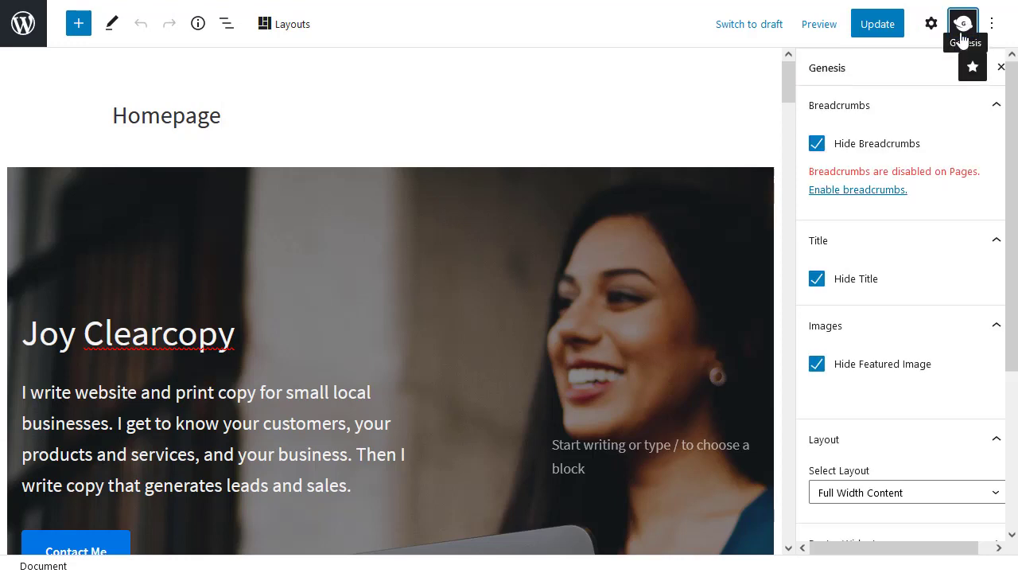
{"action": "left_click", "coordinate": [817, 280]}
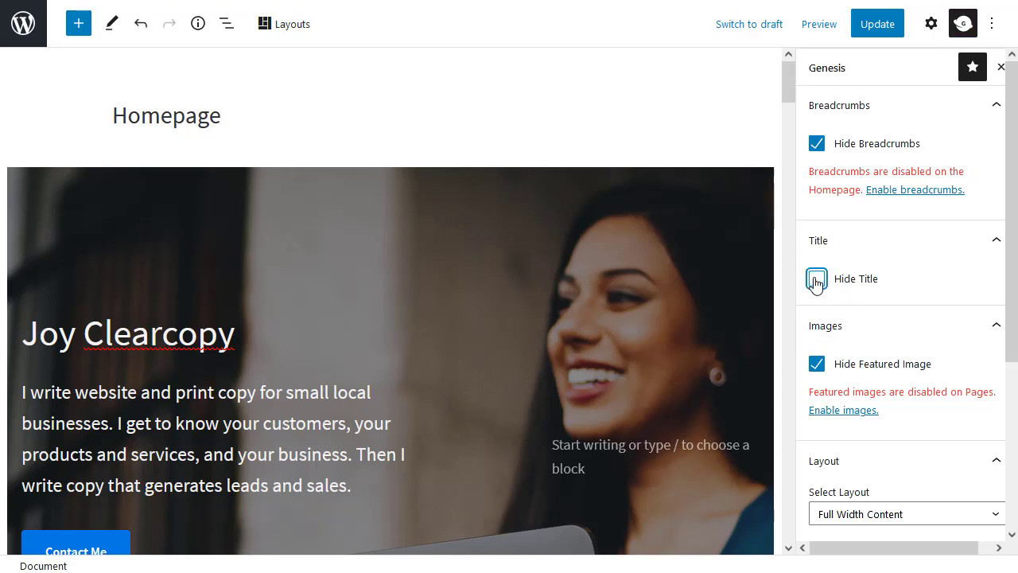
{"action": "left_click", "coordinate": [816, 280]}
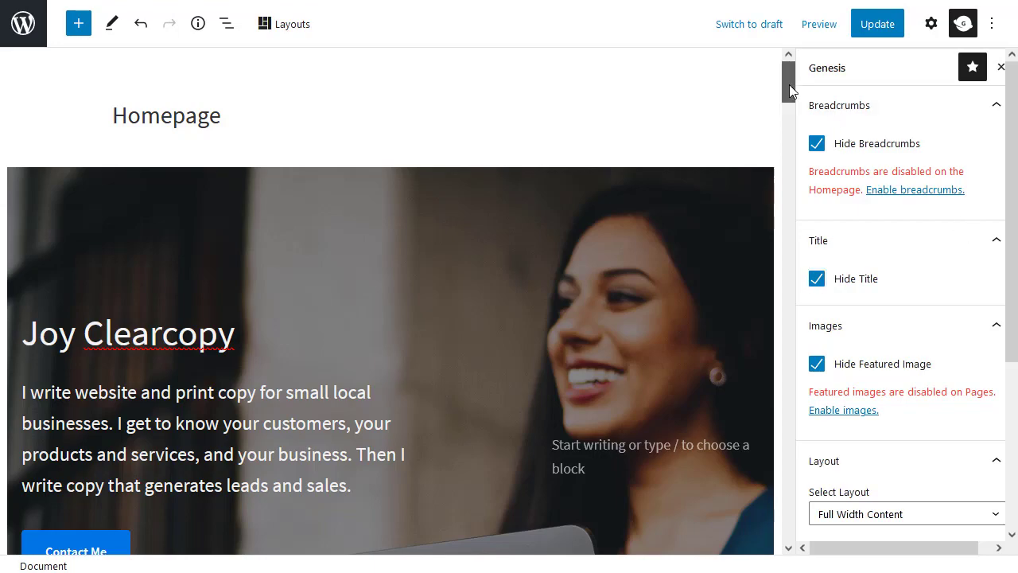
Step: Examine the Theme SEO Settings and the remaining fields below the Homepage content in the editor
{"action": "left_click_drag", "start_coordinate": [789, 85], "coordinate": [800, 486]}
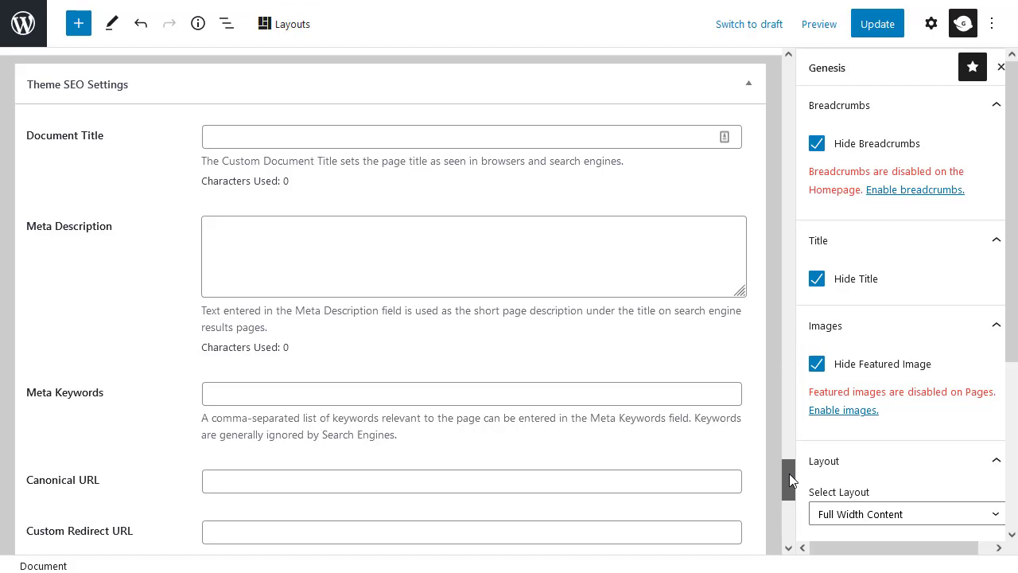
{"action": "left_click_drag", "start_coordinate": [789, 474], "coordinate": [789, 521]}
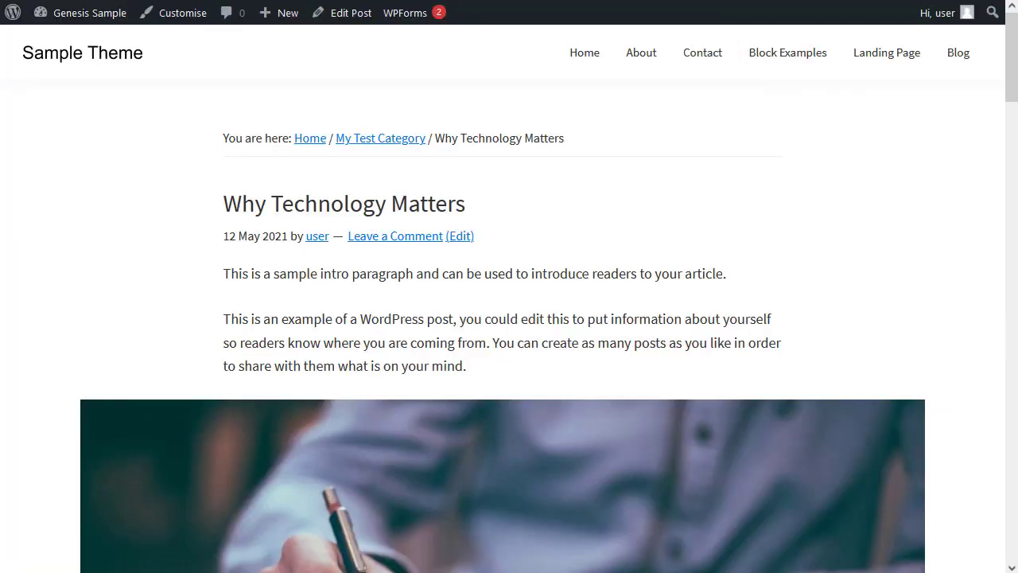
Step: Examine the content and layout of the published "Why Technology Matters" post down the page
{"action": "left_click_drag", "start_coordinate": [1010, 60], "coordinate": [1004, 201]}
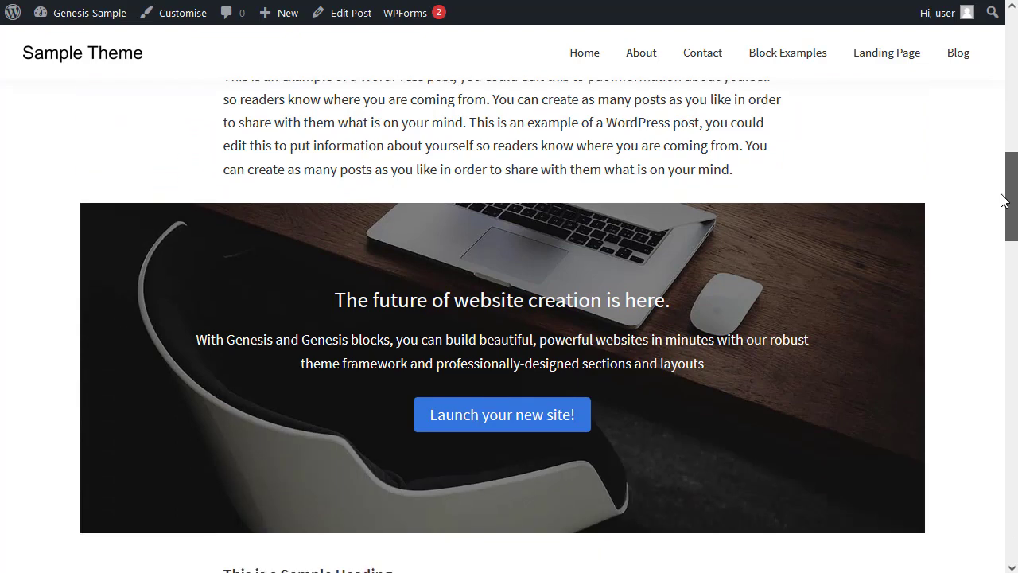
{"action": "left_click_drag", "start_coordinate": [1004, 201], "coordinate": [1014, 372]}
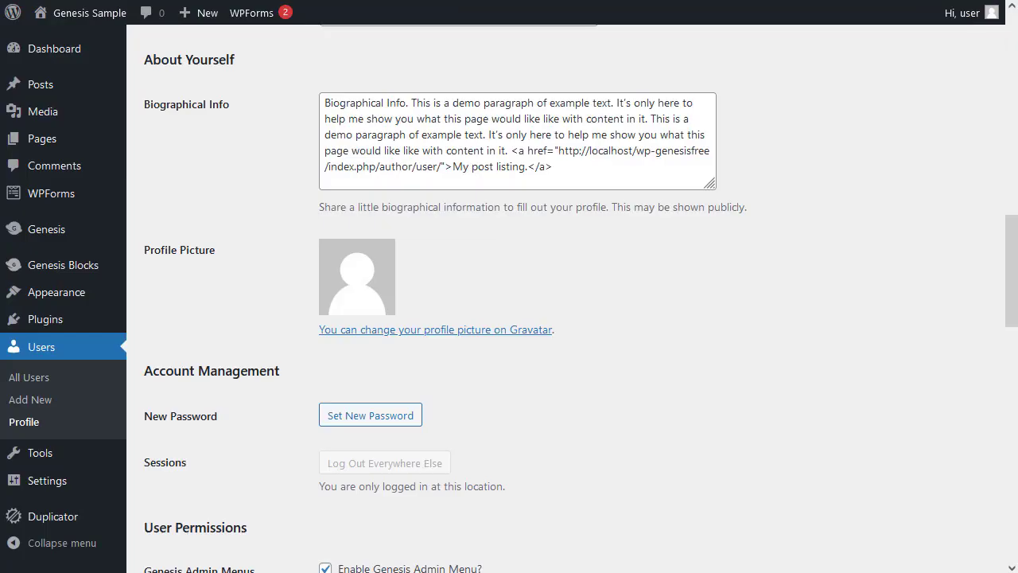
Step: Examine the remaining user profile settings and the author box and After Entry widget area on the published post
{"action": "mouse_move", "coordinate": [974, 18]}
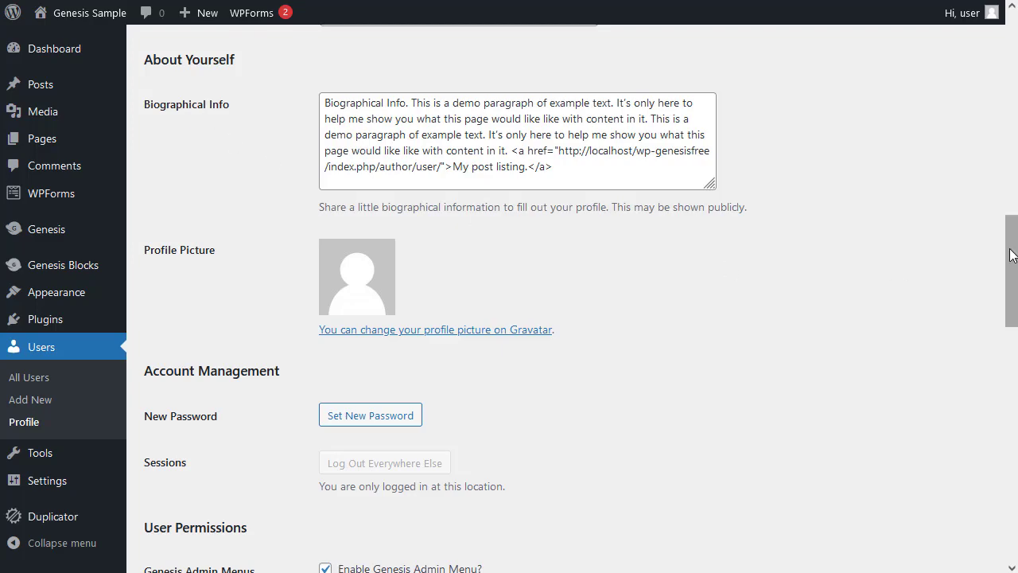
{"action": "left_click_drag", "start_coordinate": [1014, 252], "coordinate": [1012, 362]}
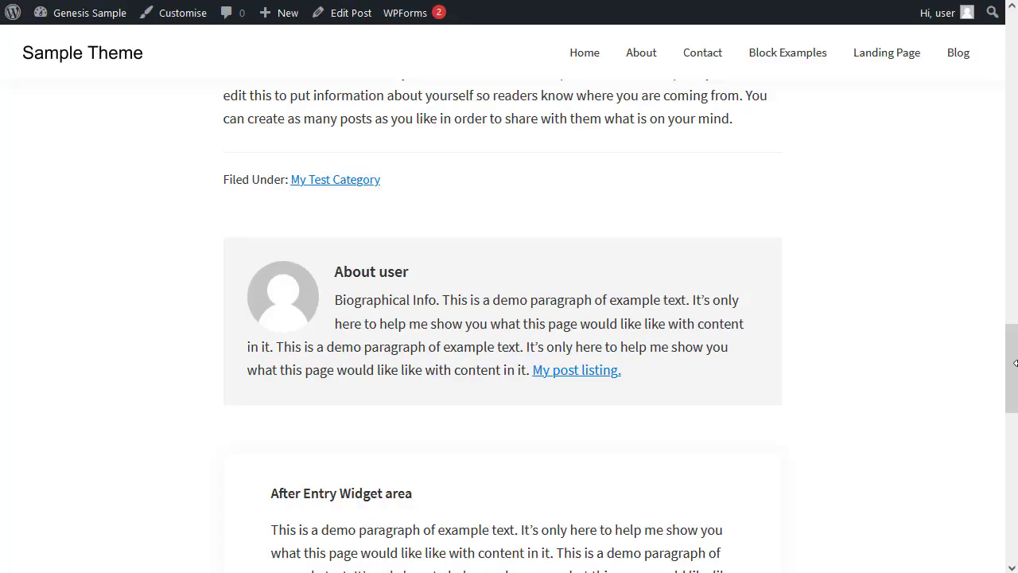
{"action": "left_click_drag", "start_coordinate": [1015, 363], "coordinate": [1015, 57]}
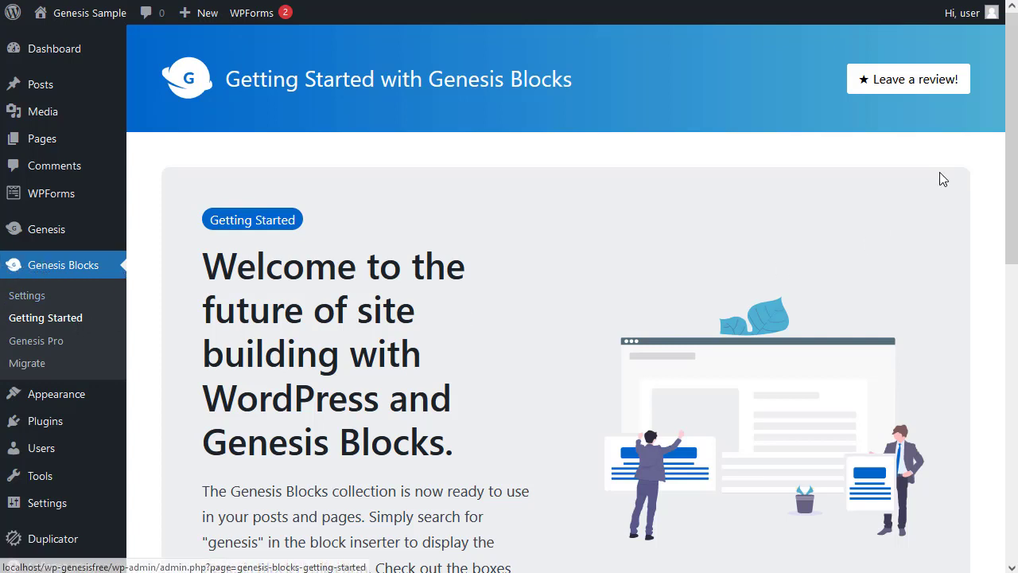
Step: Browse the Genesis Blocks Getting Started page and read the Advanced Columns Block article in its documentation
{"action": "left_click_drag", "start_coordinate": [1011, 135], "coordinate": [982, 386]}
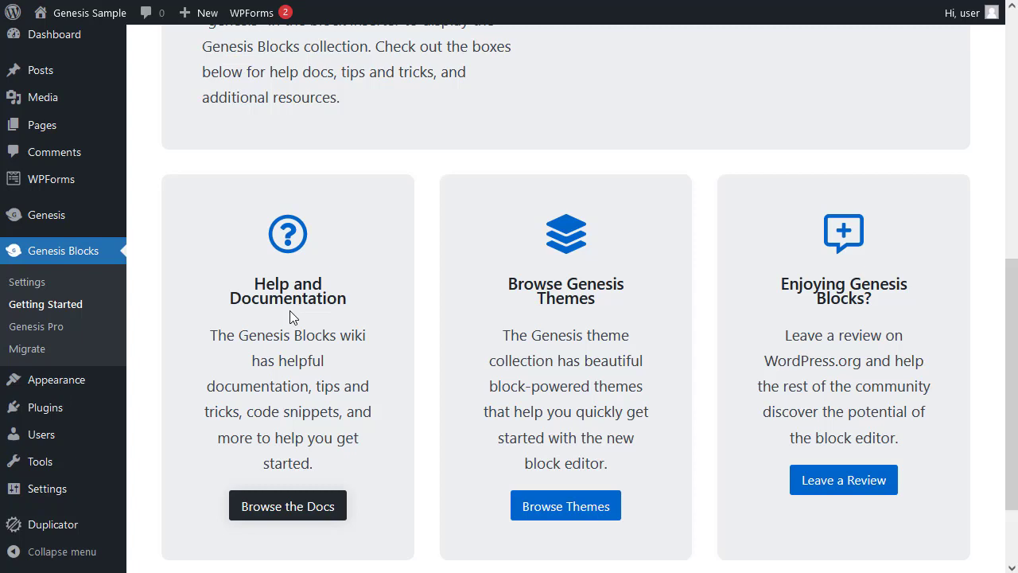
{"action": "left_click", "coordinate": [285, 509]}
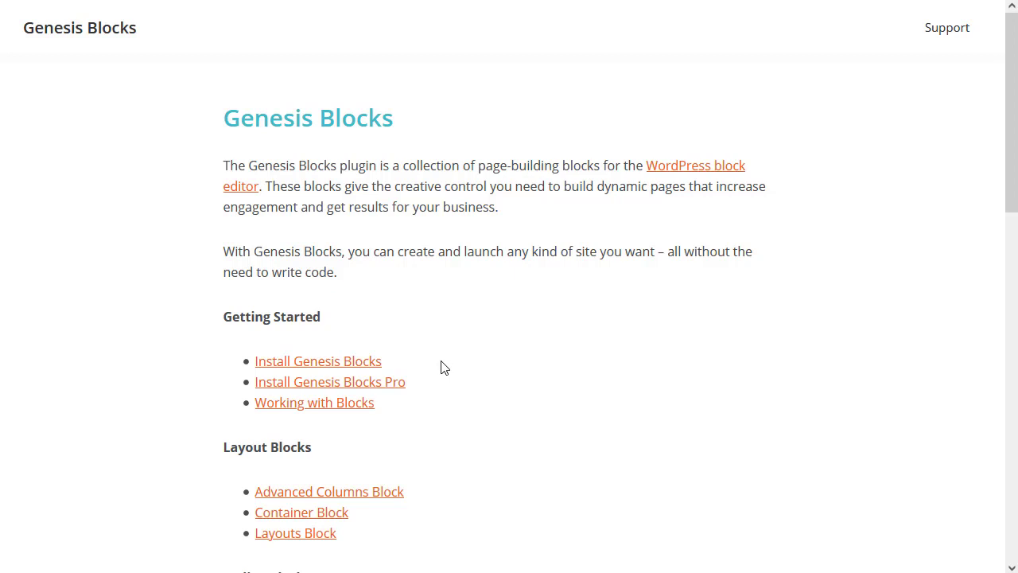
{"action": "scroll", "coordinate": [470, 366], "scroll_direction": "down", "scroll_amount": 2}
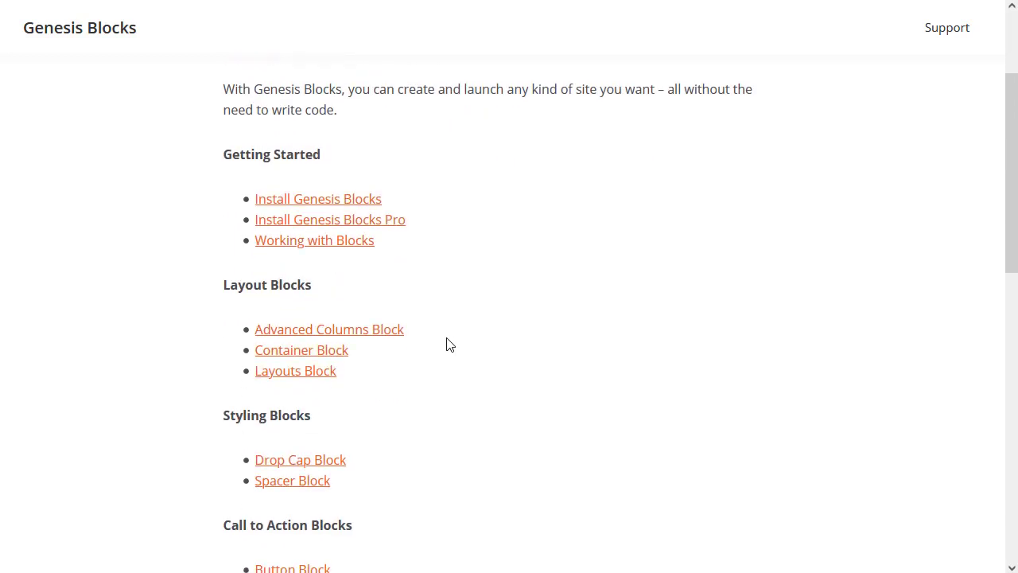
{"action": "left_click", "coordinate": [377, 338]}
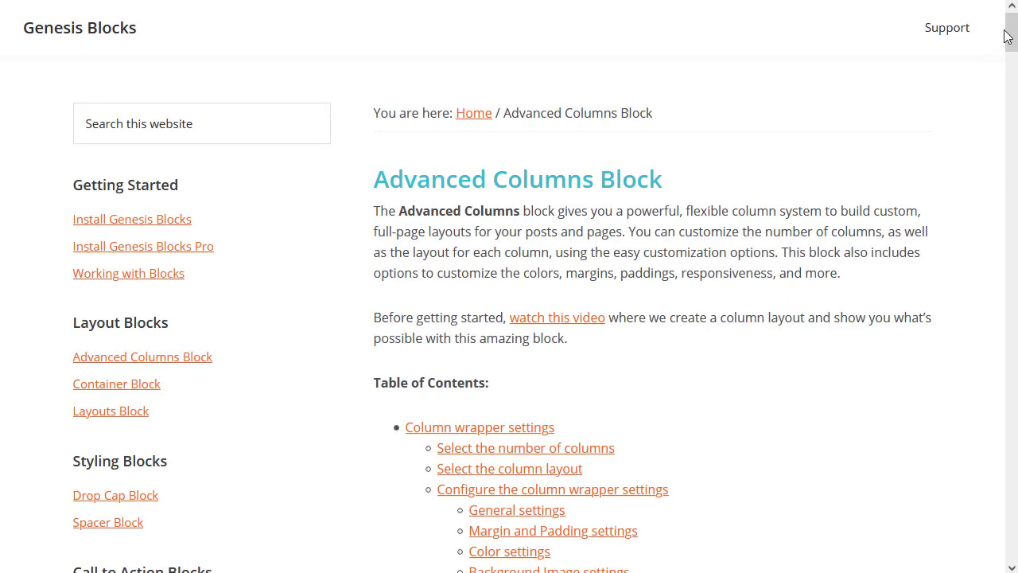
{"action": "left_click_drag", "start_coordinate": [1012, 39], "coordinate": [1011, 310]}
Step: Open the Block Content Examples page for editing and insert the Slate Hero with Buttons section from the layout library
{"action": "key", "text": "ctrl+Tab"}
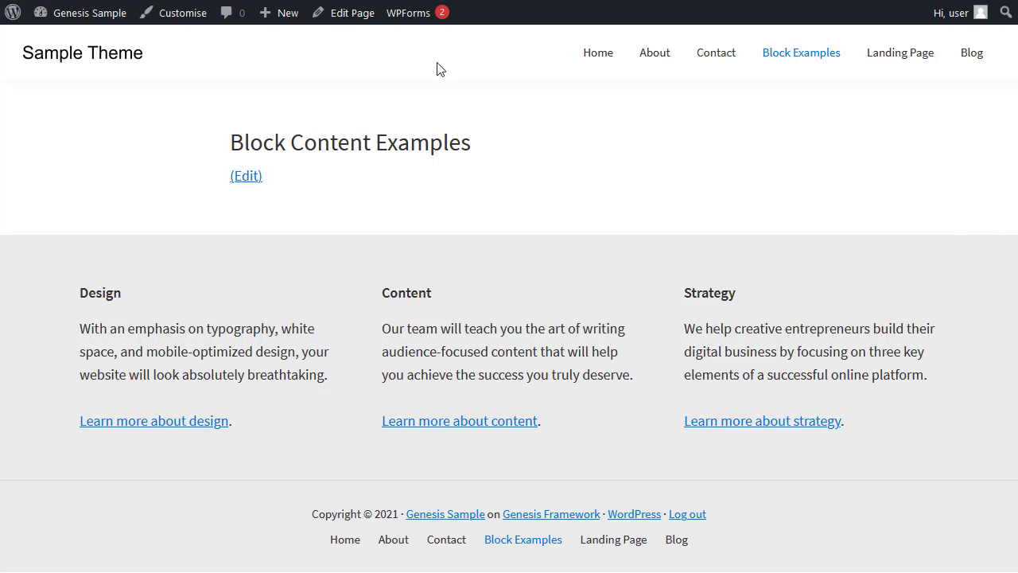
{"action": "left_click", "coordinate": [352, 12]}
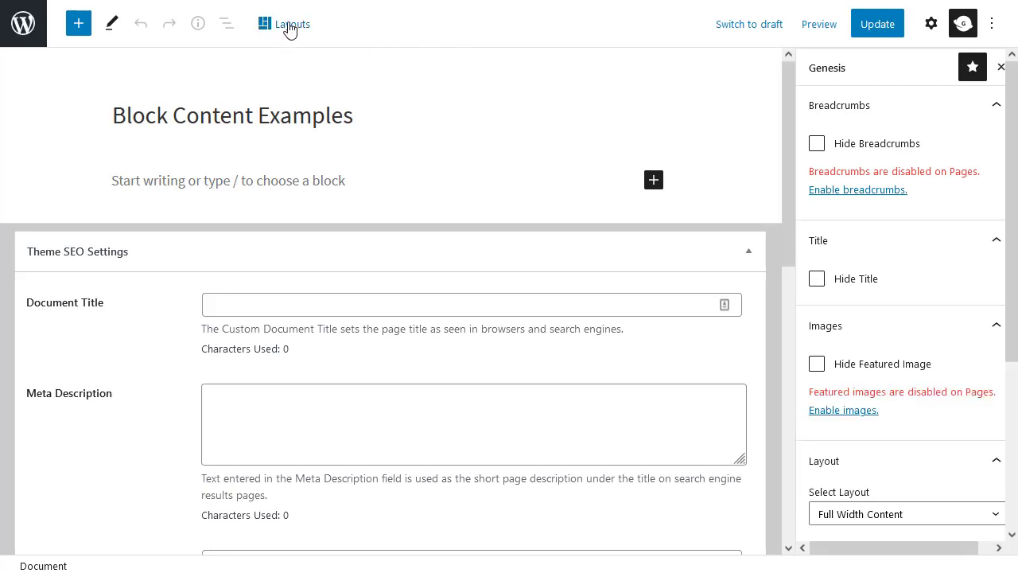
{"action": "left_click", "coordinate": [289, 29]}
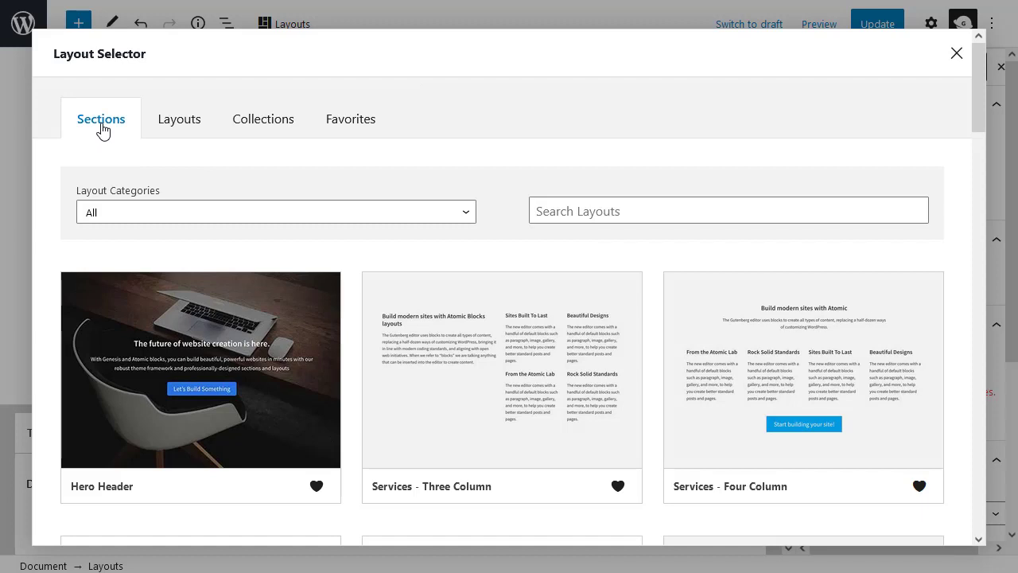
{"action": "left_click", "coordinate": [195, 128]}
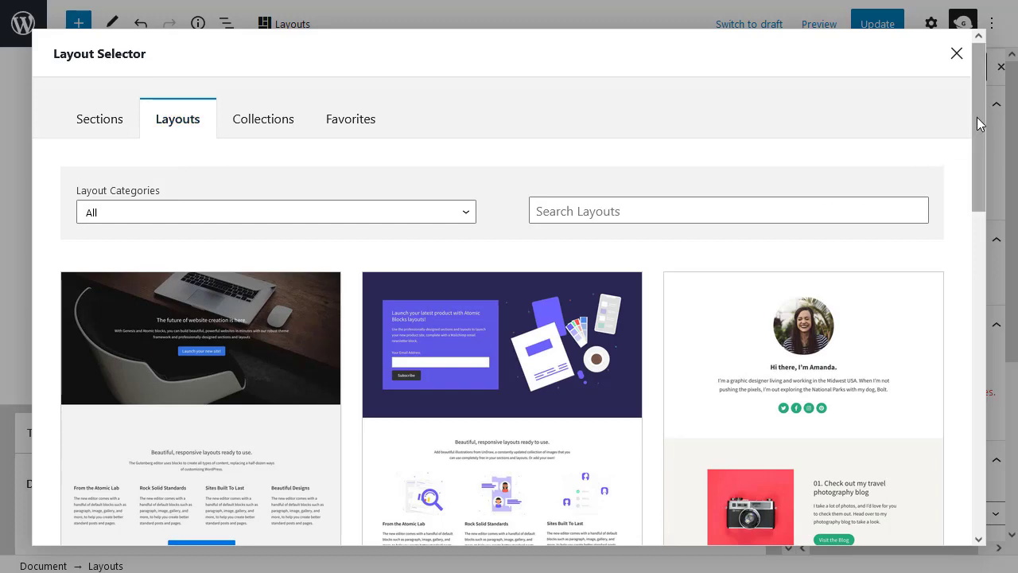
{"action": "mouse_move", "coordinate": [977, 117]}
{"action": "left_mouse_down"}
{"action": "mouse_move", "coordinate": [982, 396]}
{"action": "mouse_move", "coordinate": [995, 485]}
{"action": "mouse_move", "coordinate": [992, 286]}
{"action": "mouse_move", "coordinate": [971, 100]}
{"action": "left_mouse_up"}
{"action": "left_click", "coordinate": [105, 119]}
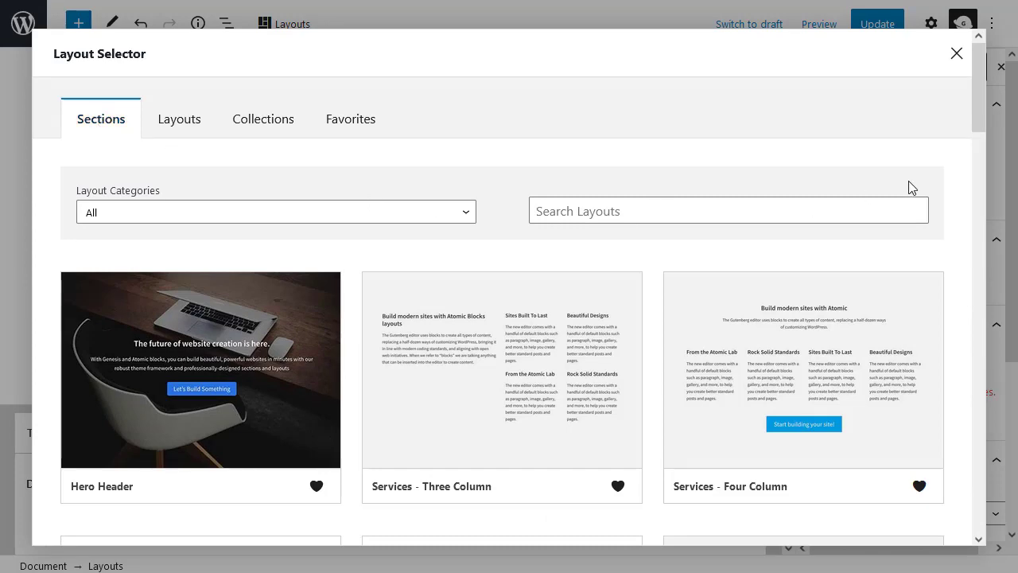
{"action": "left_click_drag", "start_coordinate": [979, 97], "coordinate": [1000, 400]}
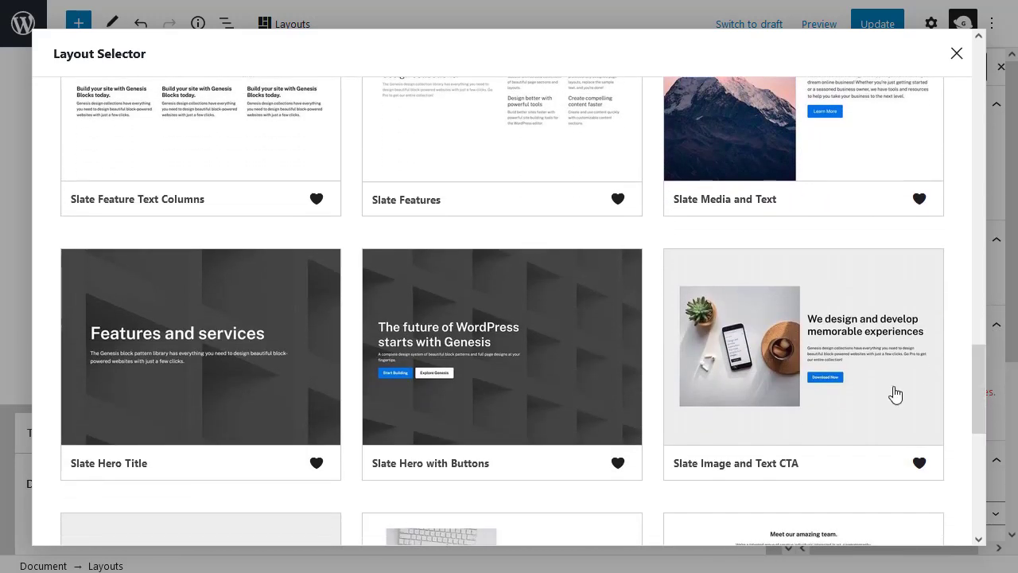
{"action": "left_click", "coordinate": [502, 293]}
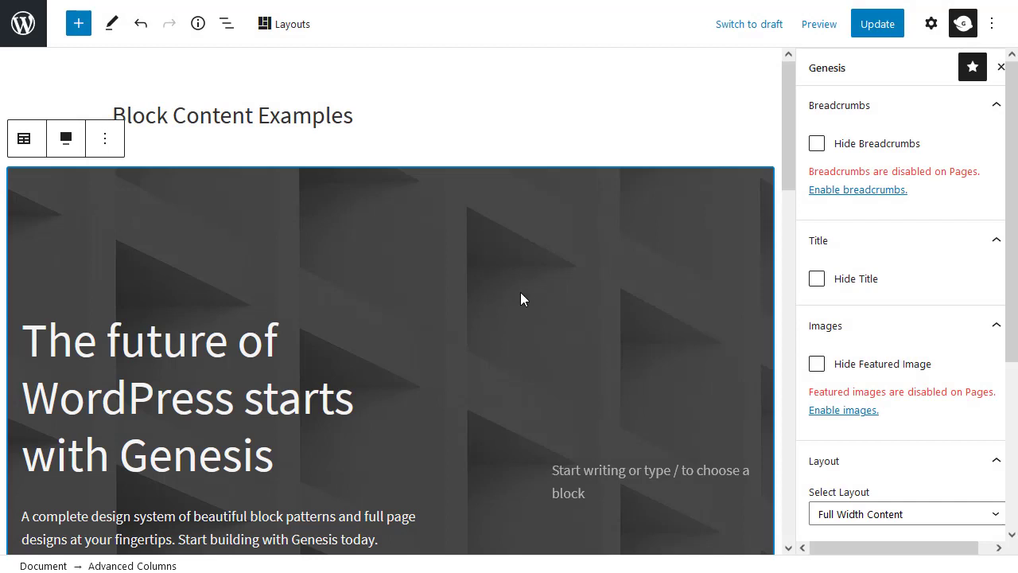
Step: Insert the Services - Three Column section below the hero section
{"action": "left_click", "coordinate": [280, 27]}
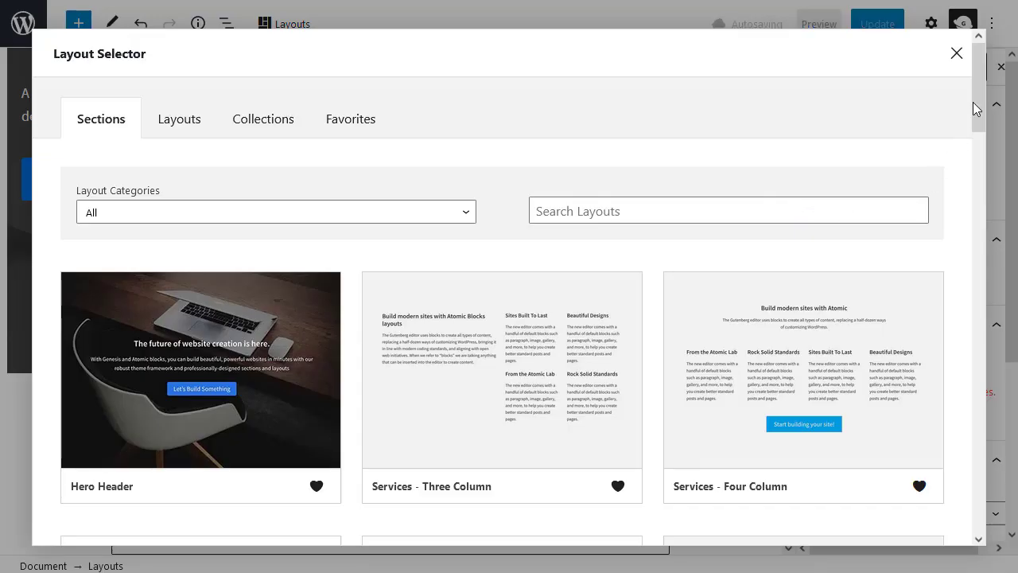
{"action": "mouse_move", "coordinate": [980, 99]}
{"action": "left_mouse_down"}
{"action": "mouse_move", "coordinate": [972, 293]}
{"action": "mouse_move", "coordinate": [975, 109]}
{"action": "left_mouse_up"}
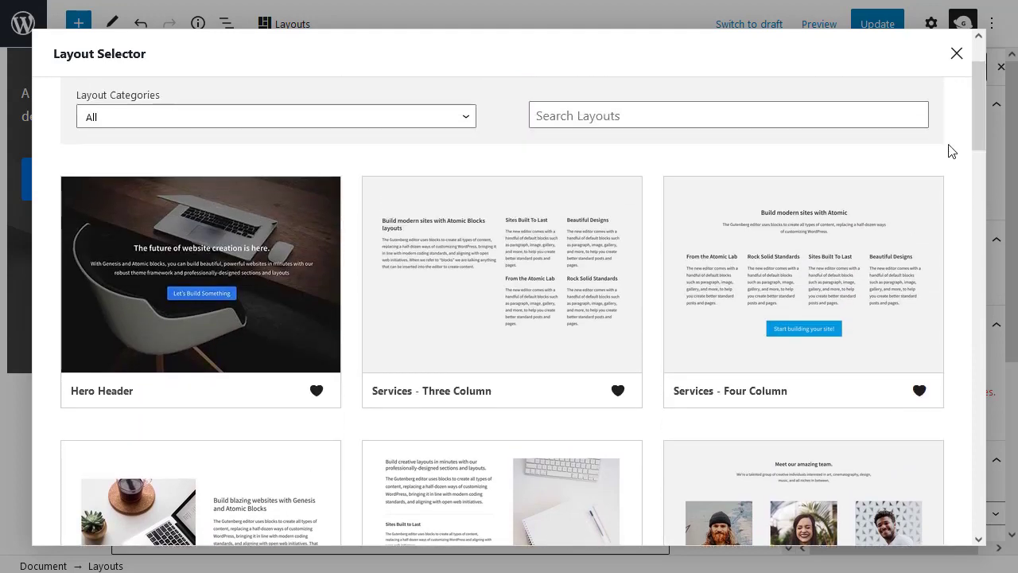
{"action": "left_click", "coordinate": [462, 253]}
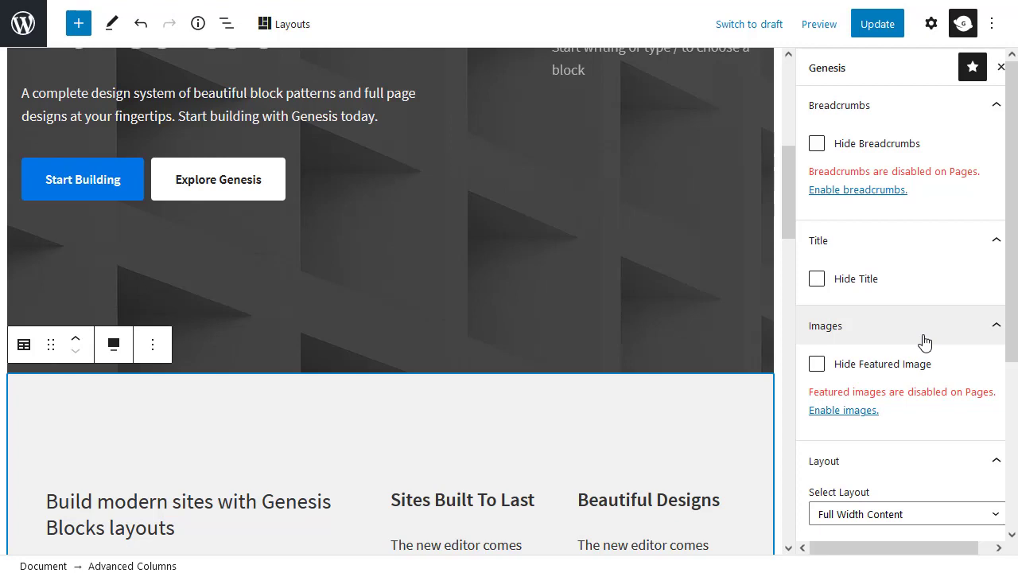
Step: Insert the Slate Image and Text Columns section below the services section
{"action": "left_click", "coordinate": [281, 29]}
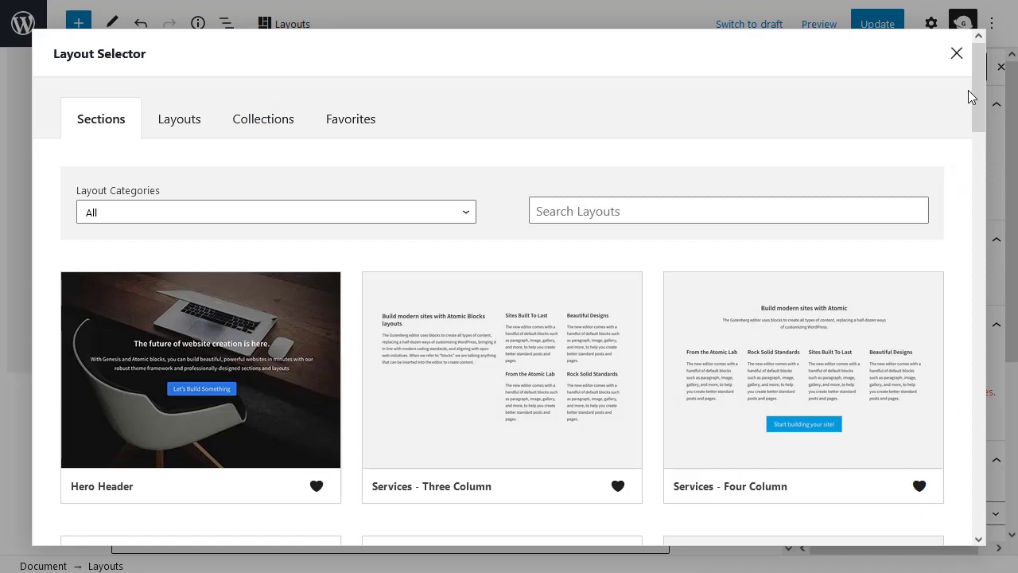
{"action": "left_click_drag", "start_coordinate": [977, 86], "coordinate": [967, 476]}
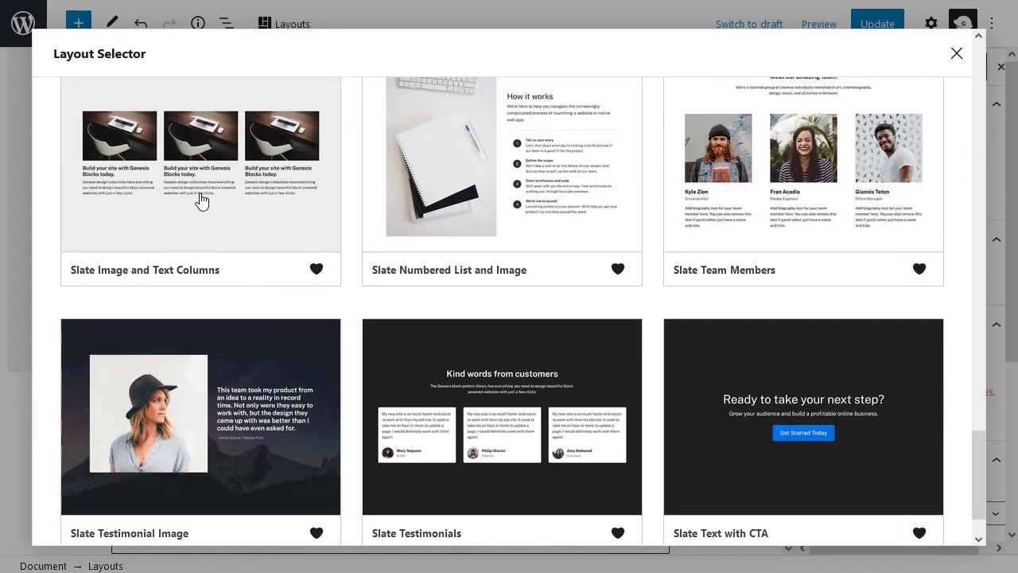
{"action": "left_click", "coordinate": [185, 148]}
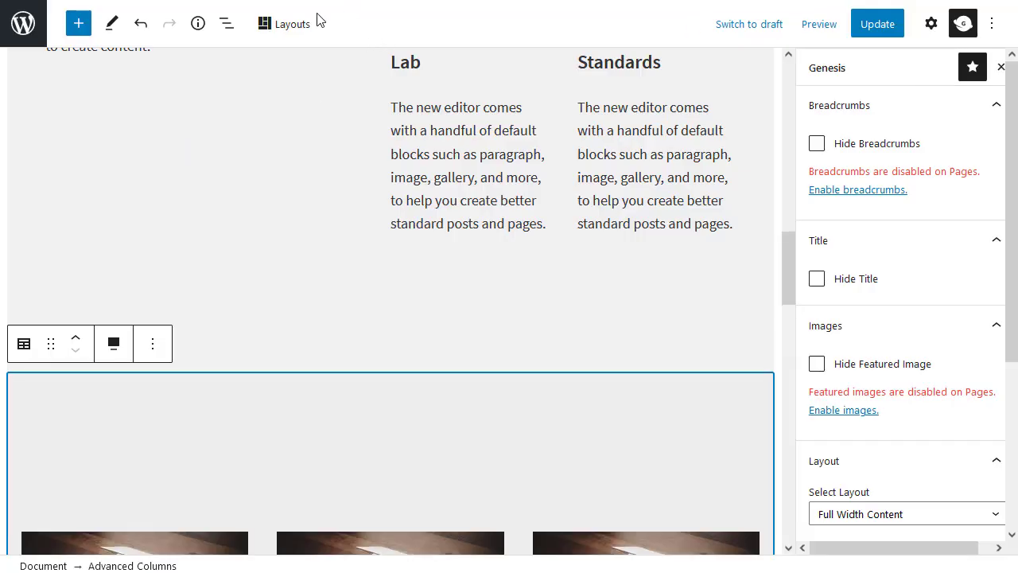
Step: Insert the Team Members section at the end of the page content
{"action": "left_click", "coordinate": [292, 26]}
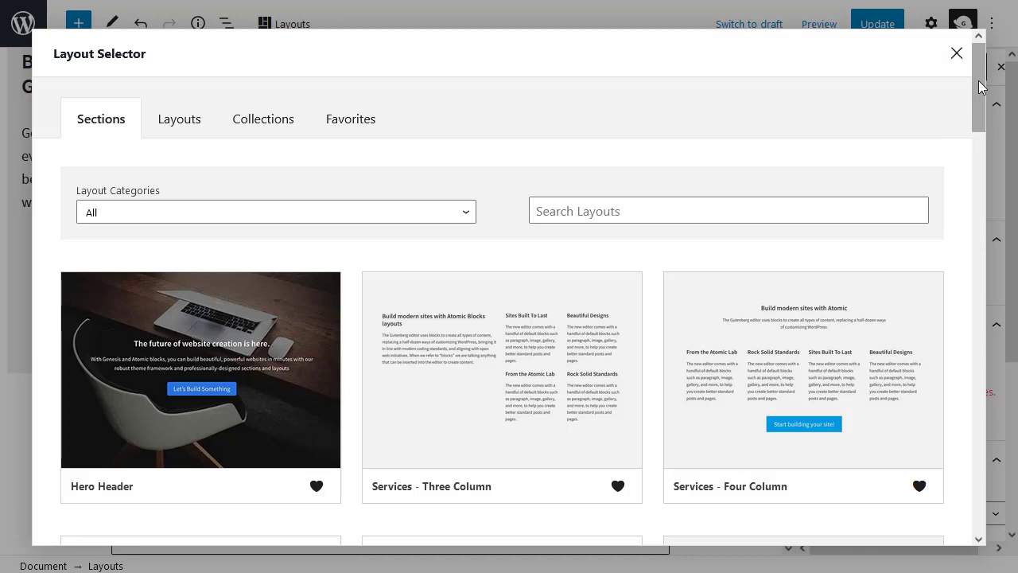
{"action": "left_click_drag", "start_coordinate": [981, 85], "coordinate": [972, 141]}
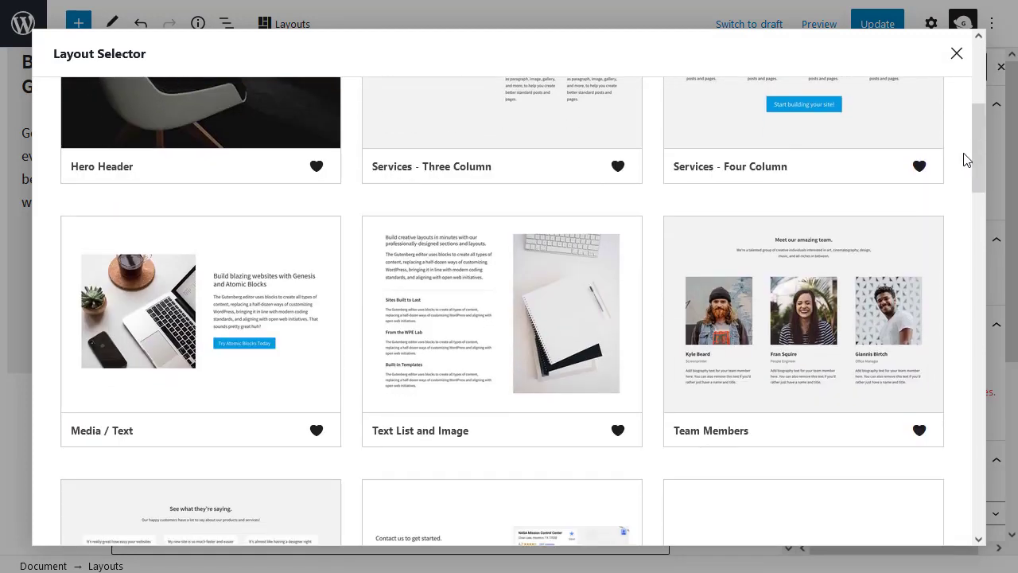
{"action": "left_click", "coordinate": [740, 274]}
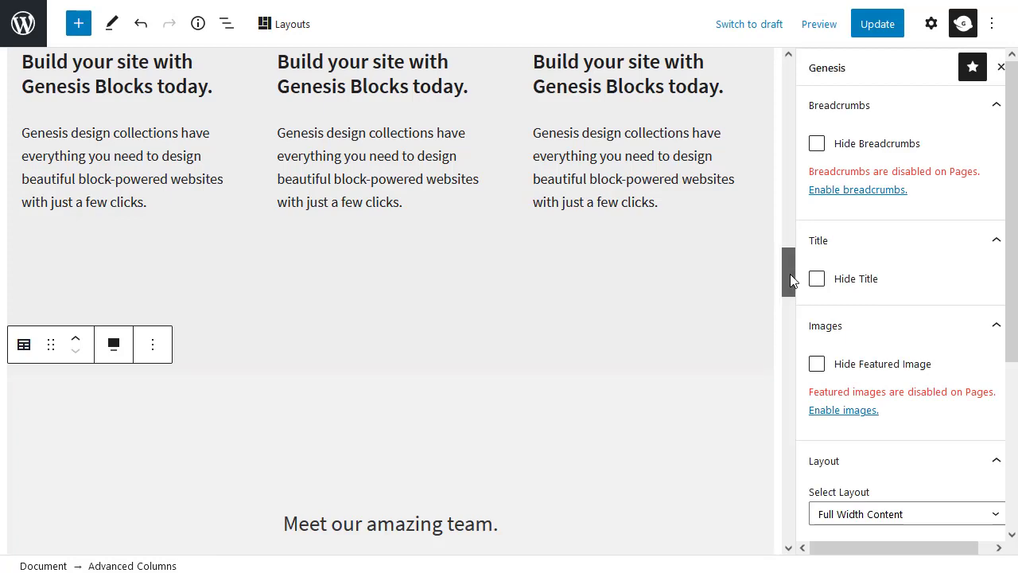
Step: Set the background color of the image and text section's Advanced Columns container to white (#ffffff)
{"action": "left_click_drag", "start_coordinate": [791, 274], "coordinate": [809, 246]}
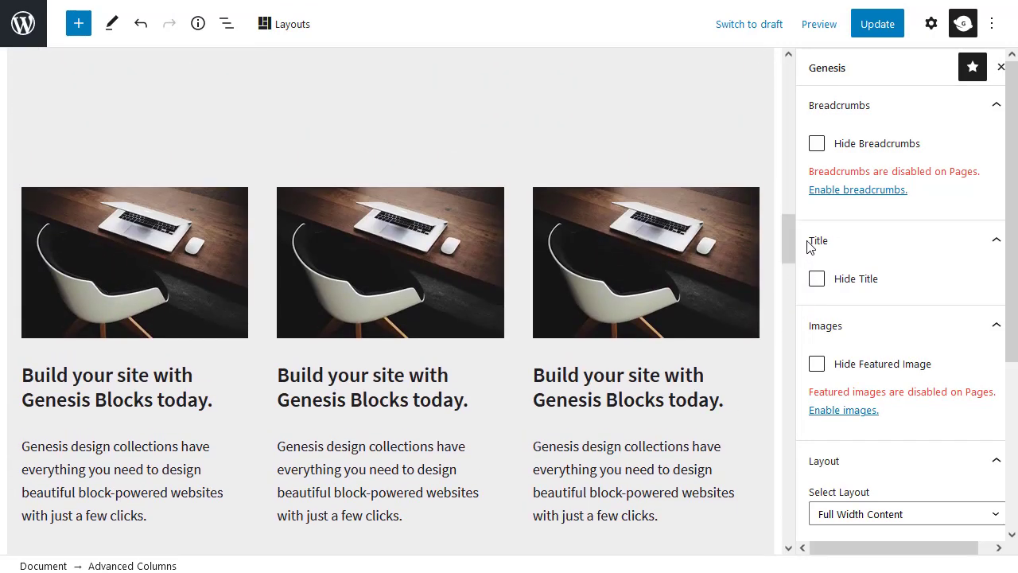
{"action": "left_click", "coordinate": [287, 121]}
{"action": "scroll", "coordinate": [292, 120], "scroll_direction": "up", "scroll_amount": 2}
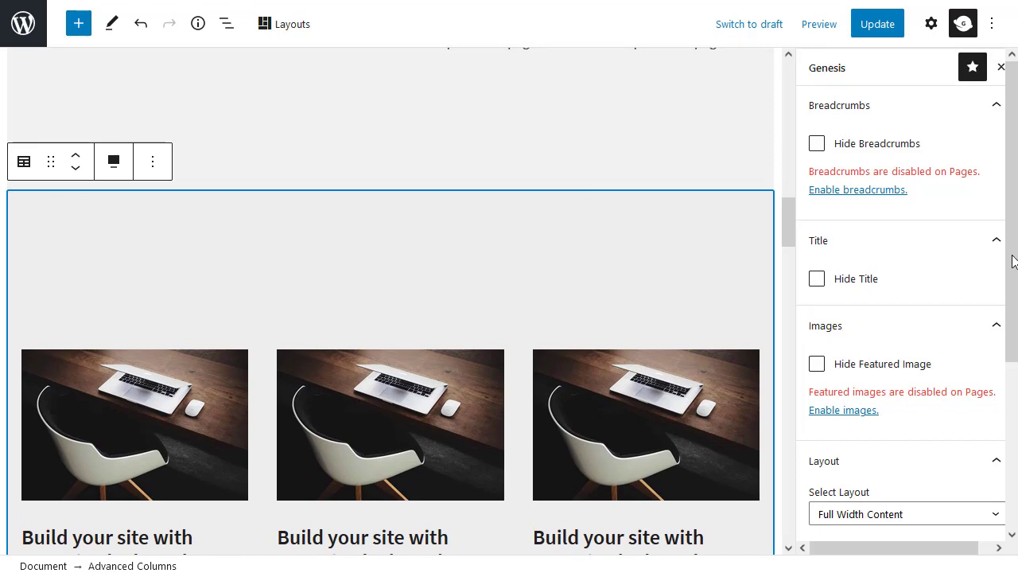
{"action": "left_click", "coordinate": [931, 29]}
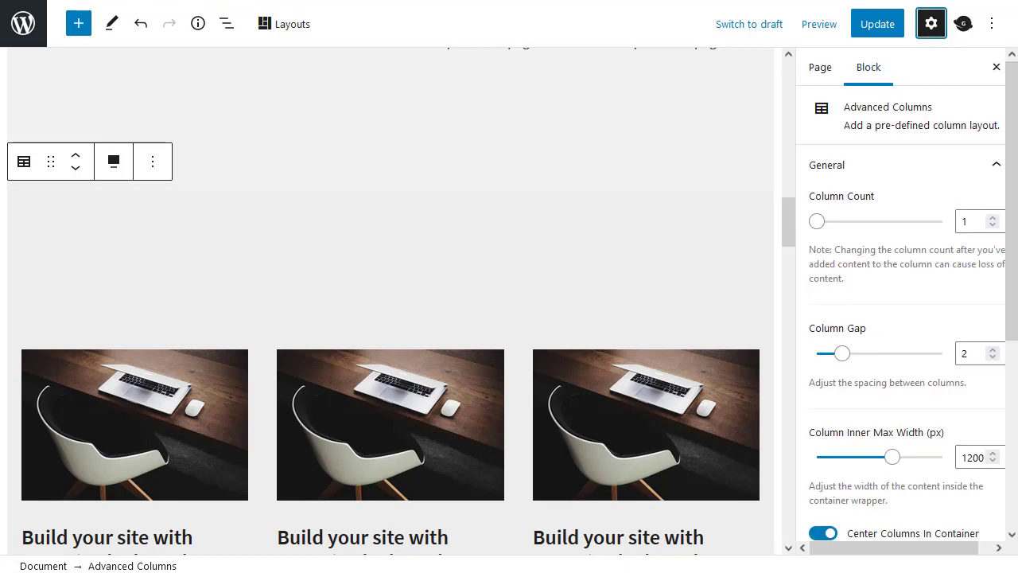
{"action": "scroll", "coordinate": [907, 302], "scroll_direction": "down", "scroll_amount": 5}
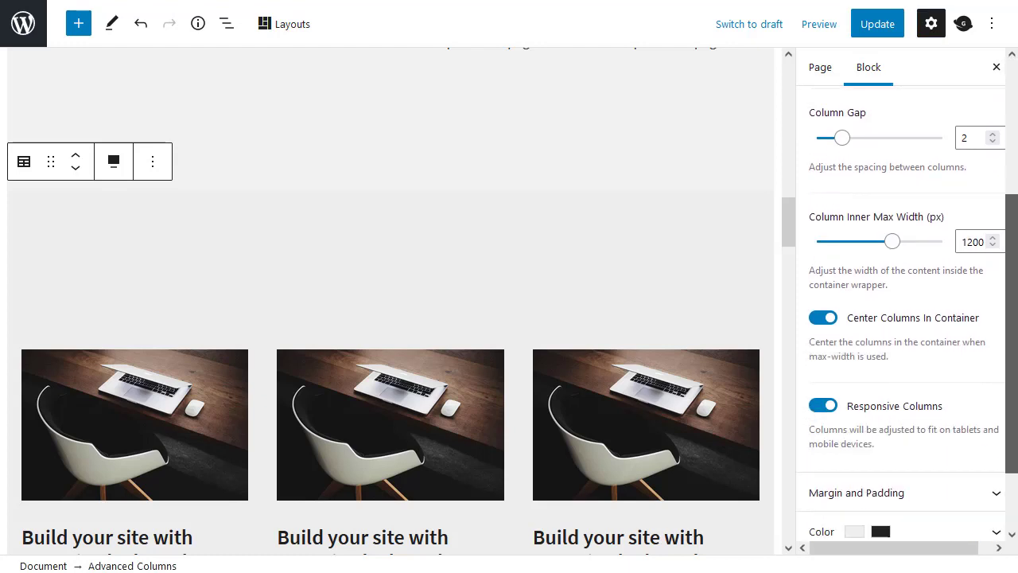
{"action": "left_click", "coordinate": [822, 443]}
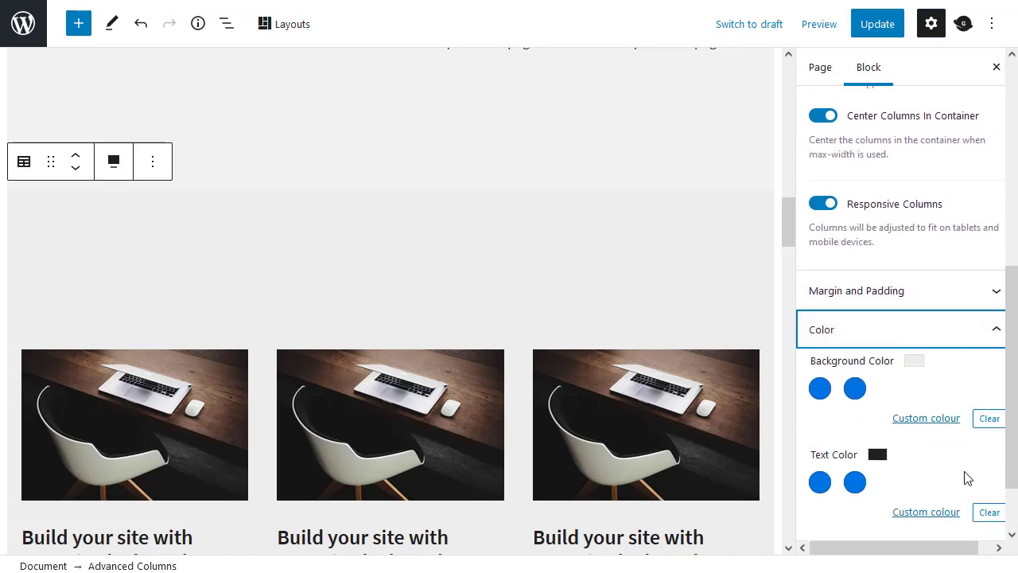
{"action": "left_click", "coordinate": [949, 422]}
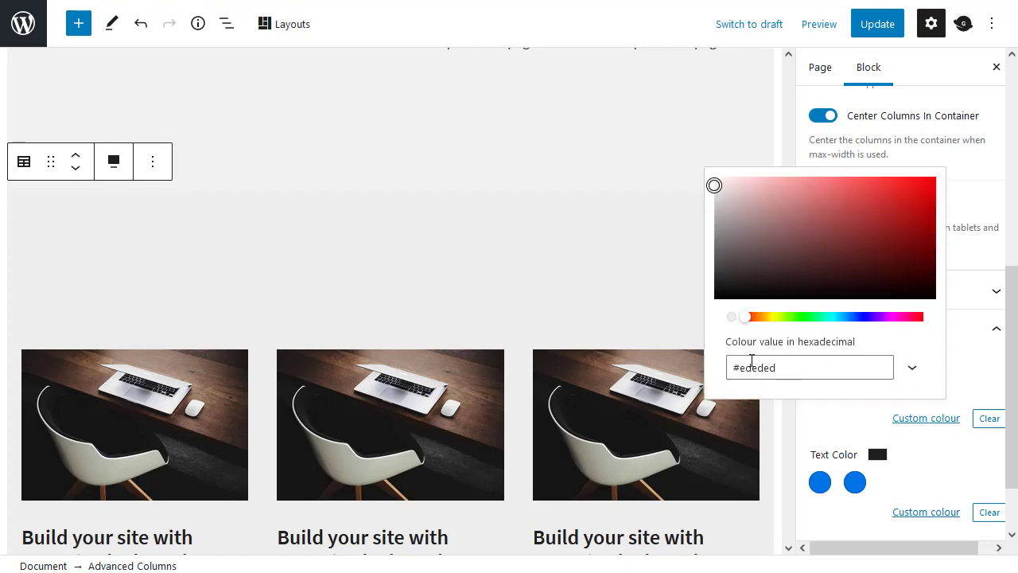
{"action": "left_click_drag", "start_coordinate": [768, 244], "coordinate": [696, 116]}
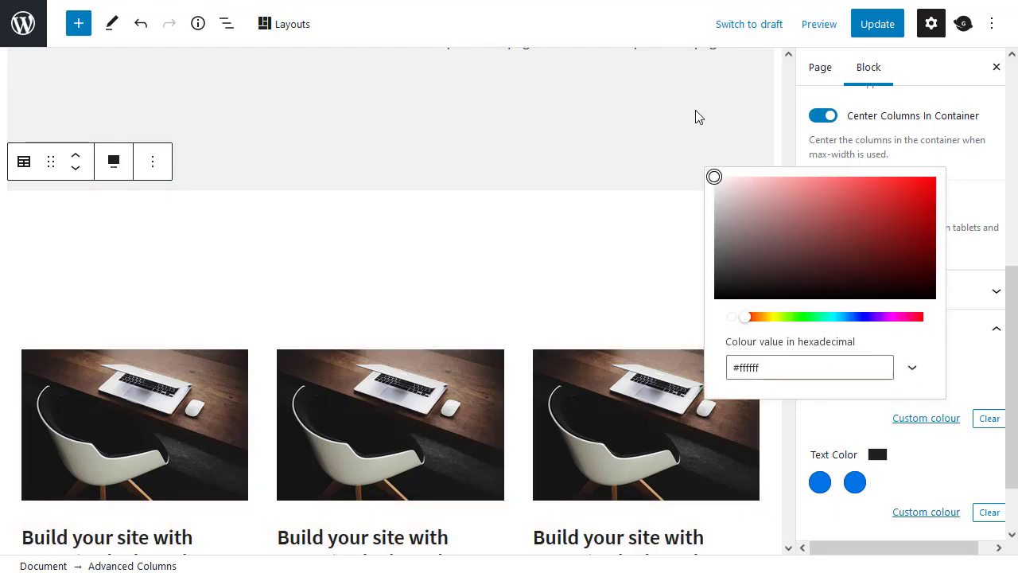
Step: Update the Block Content Examples page and review its sections on the published page
{"action": "left_click", "coordinate": [878, 27]}
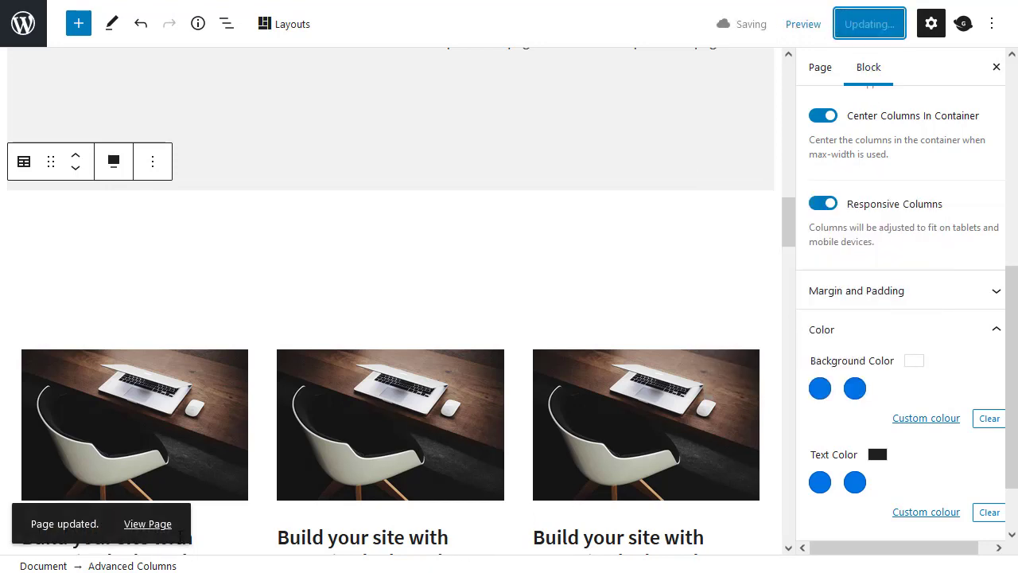
{"action": "left_click", "coordinate": [148, 528]}
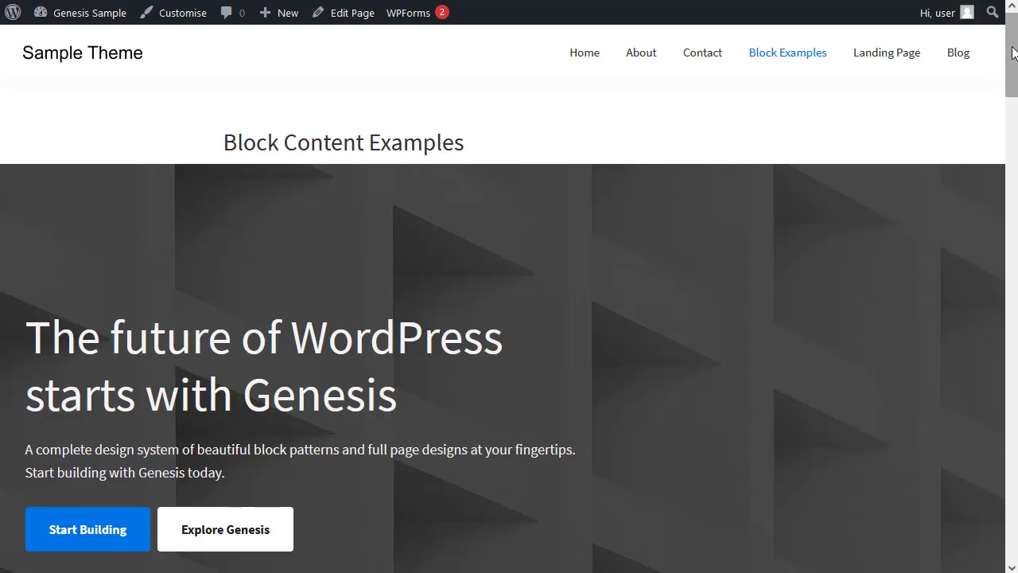
{"action": "mouse_move", "coordinate": [1014, 51]}
{"action": "left_mouse_down"}
{"action": "mouse_move", "coordinate": [1014, 423]}
{"action": "mouse_move", "coordinate": [1012, 72]}
{"action": "left_mouse_up"}
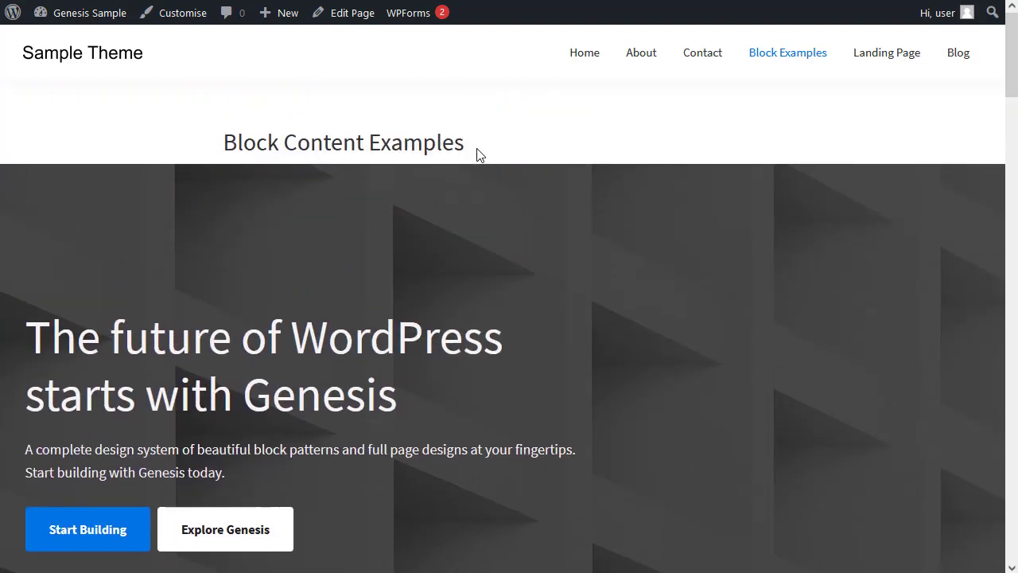
Step: Hide the title of the Block Content Examples page in its Genesis page settings and update the page
{"action": "left_click", "coordinate": [360, 13]}
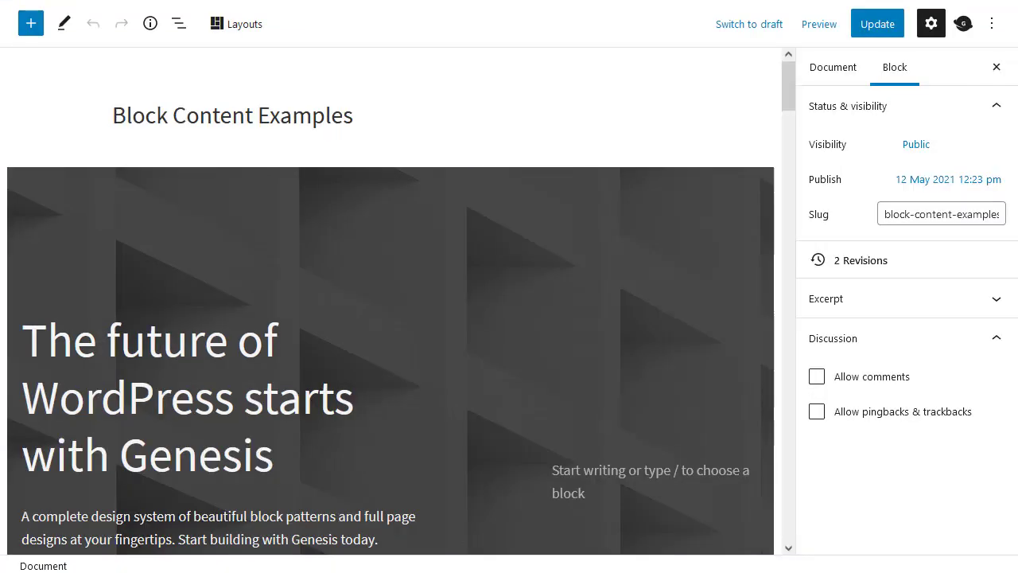
{"action": "left_click", "coordinate": [963, 29]}
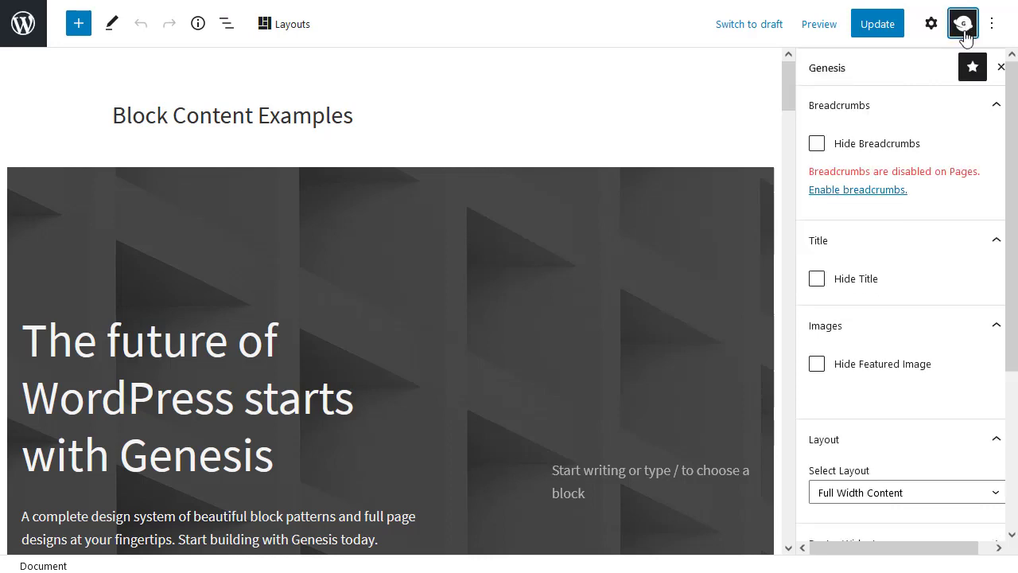
{"action": "left_click", "coordinate": [843, 285]}
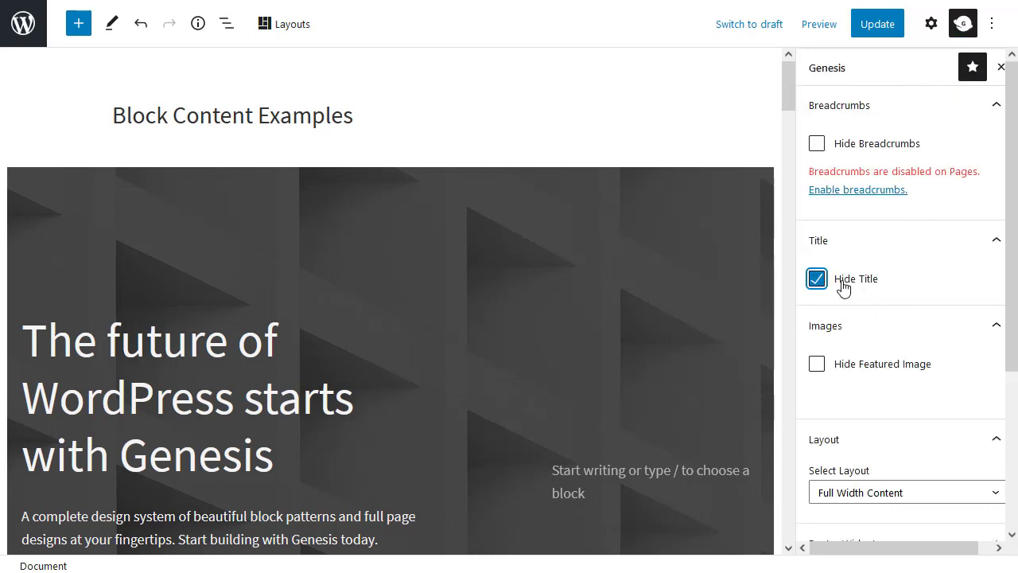
{"action": "left_click", "coordinate": [888, 30]}
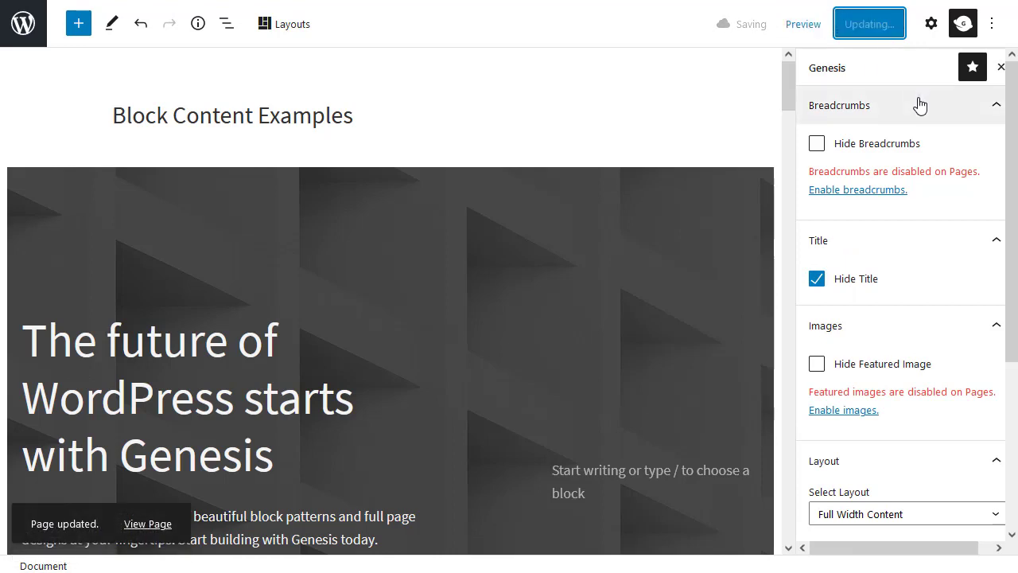
Step: Inspect the editable hero heading, Start Building button and middle column image on the Block Content Examples page
{"action": "left_click_drag", "start_coordinate": [786, 89], "coordinate": [789, 109]}
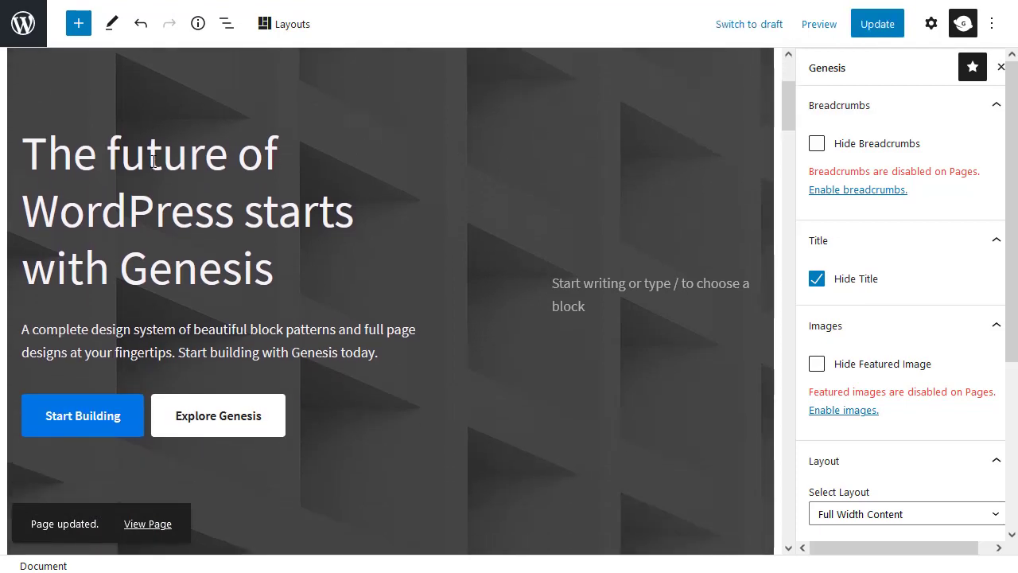
{"action": "triple_click", "coordinate": [159, 162]}
{"action": "left_click", "coordinate": [163, 159]}
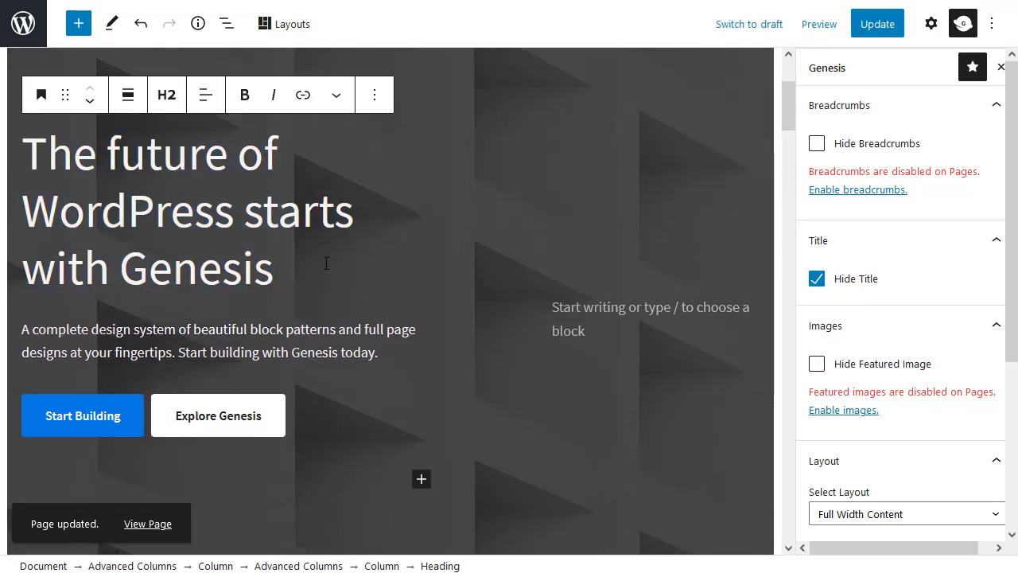
{"action": "scroll", "coordinate": [127, 269], "scroll_direction": "down", "scroll_amount": 2}
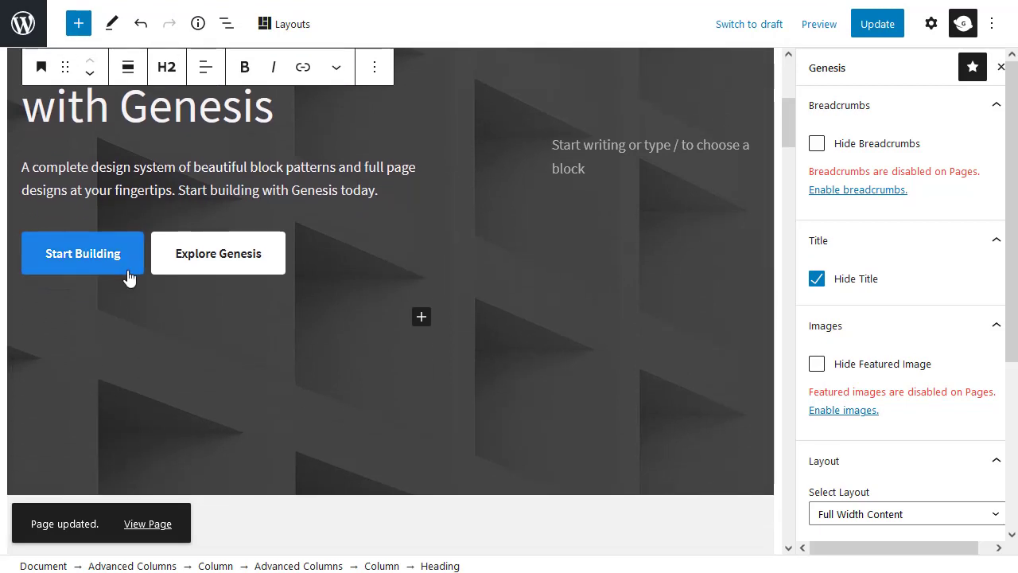
{"action": "left_click", "coordinate": [129, 275]}
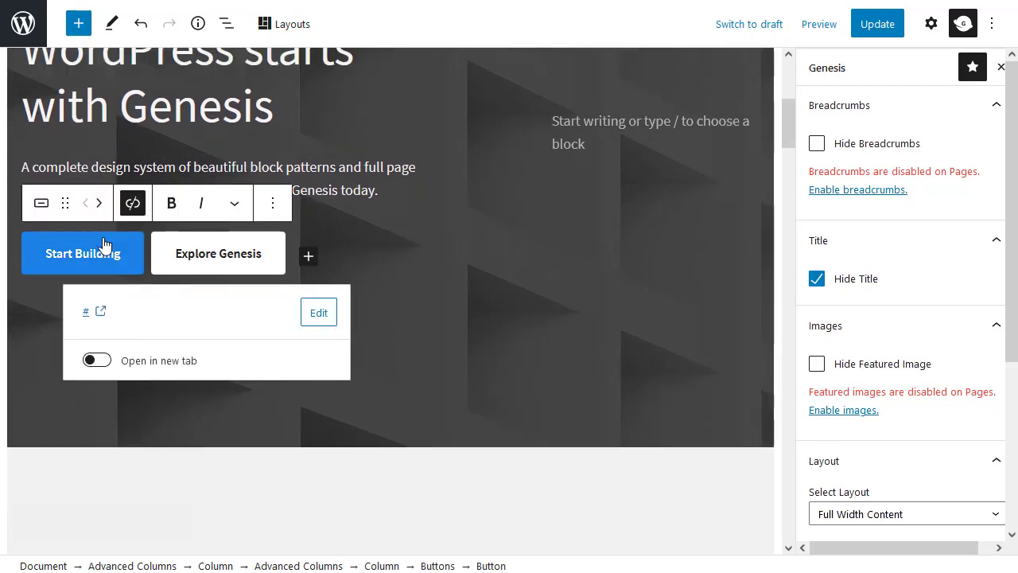
{"action": "left_click_drag", "start_coordinate": [786, 117], "coordinate": [782, 236]}
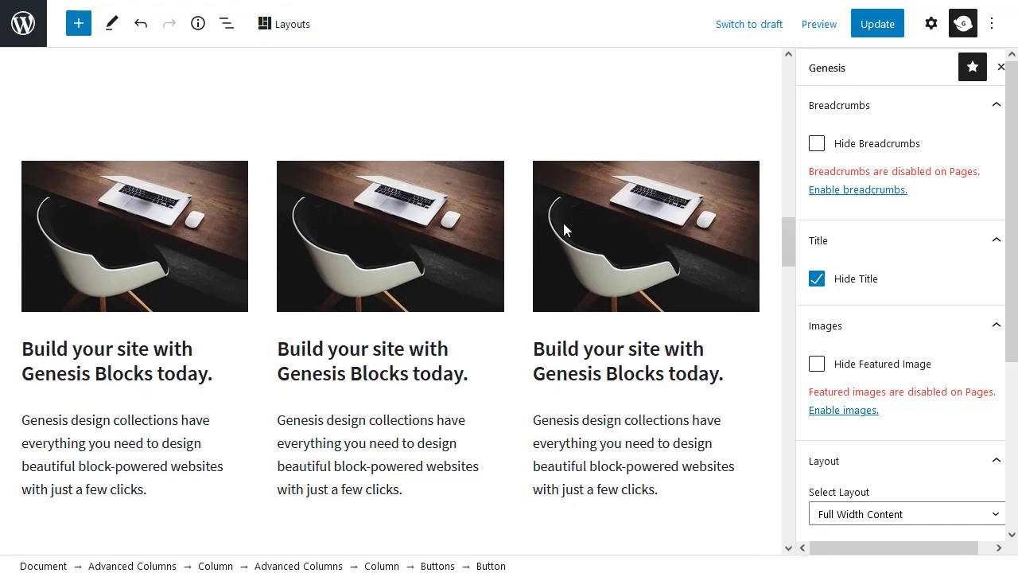
{"action": "left_click", "coordinate": [396, 214]}
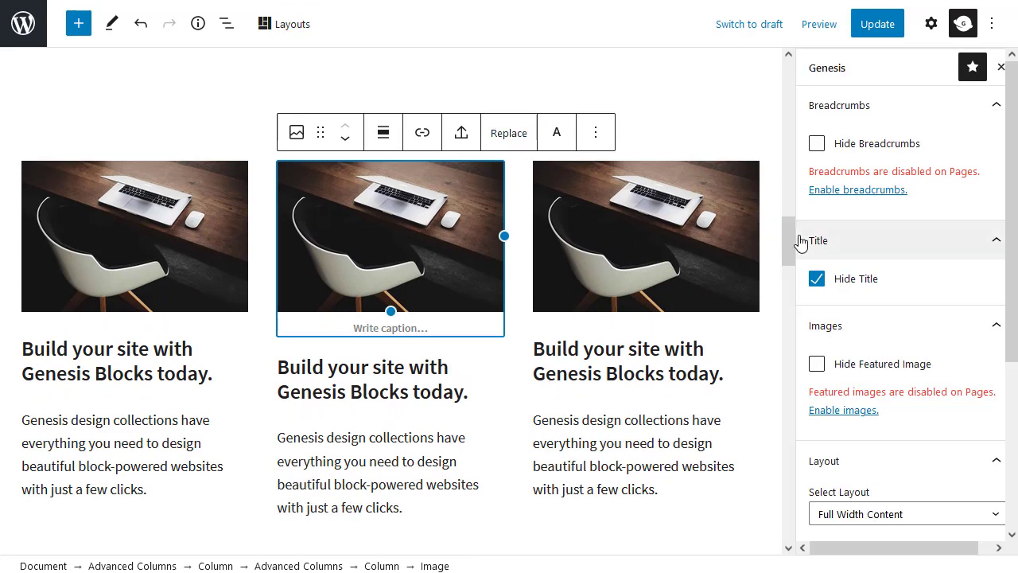
Step: View the media library choices for the third team member's profile photo and close them without selecting an image
{"action": "left_click_drag", "start_coordinate": [790, 239], "coordinate": [793, 325]}
{"action": "left_click", "coordinate": [717, 308]}
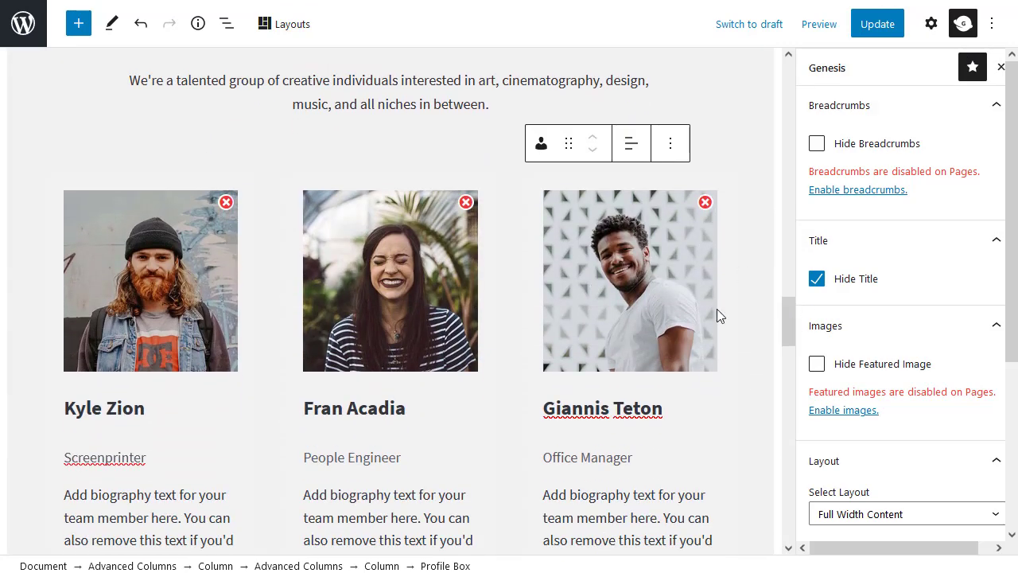
{"action": "left_click", "coordinate": [663, 234]}
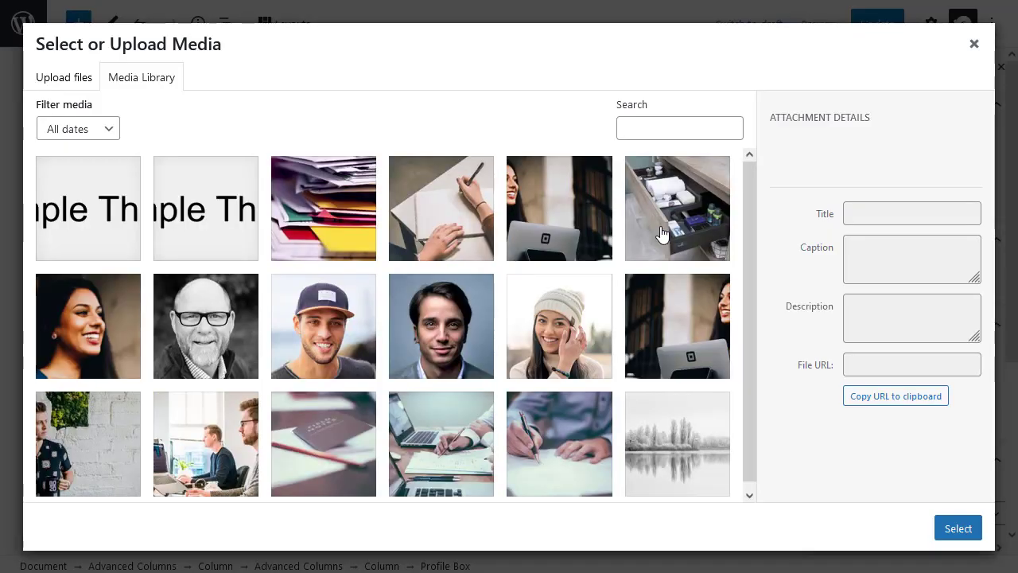
{"action": "left_click", "coordinate": [974, 44]}
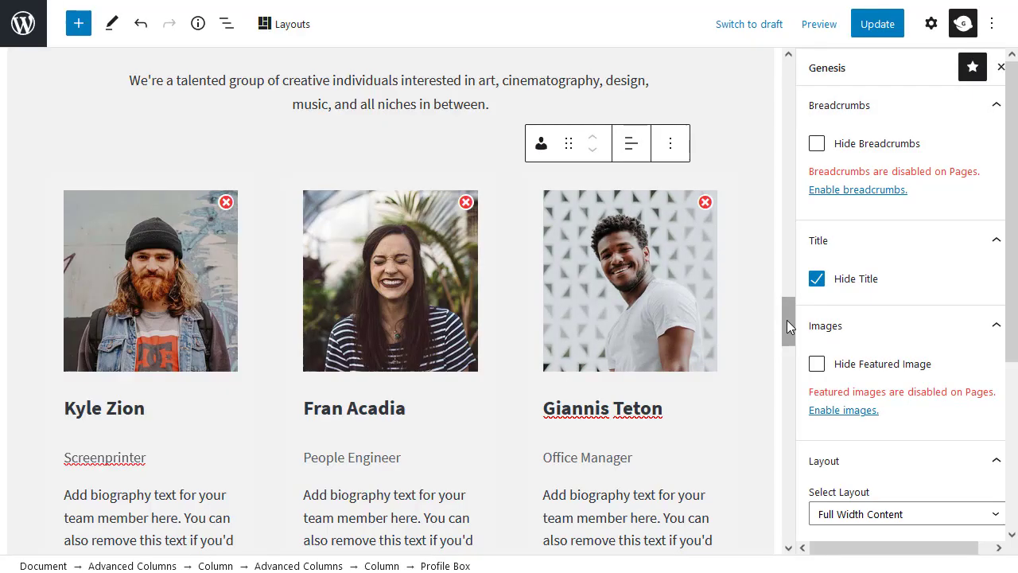
Step: Examine the block settings of the team section's outer Advanced Columns container
{"action": "left_click_drag", "start_coordinate": [787, 320], "coordinate": [787, 291]}
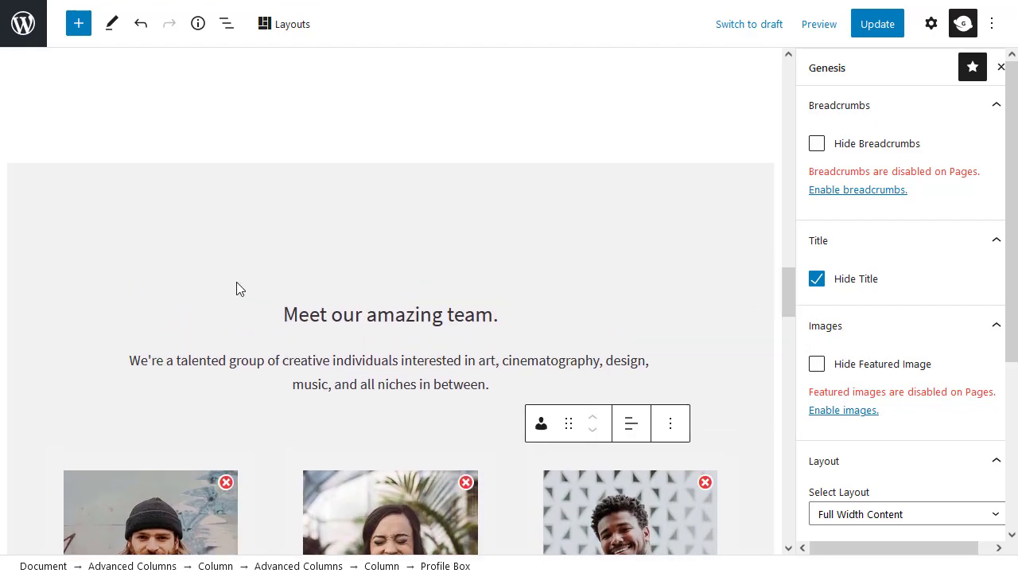
{"action": "left_click", "coordinate": [189, 230]}
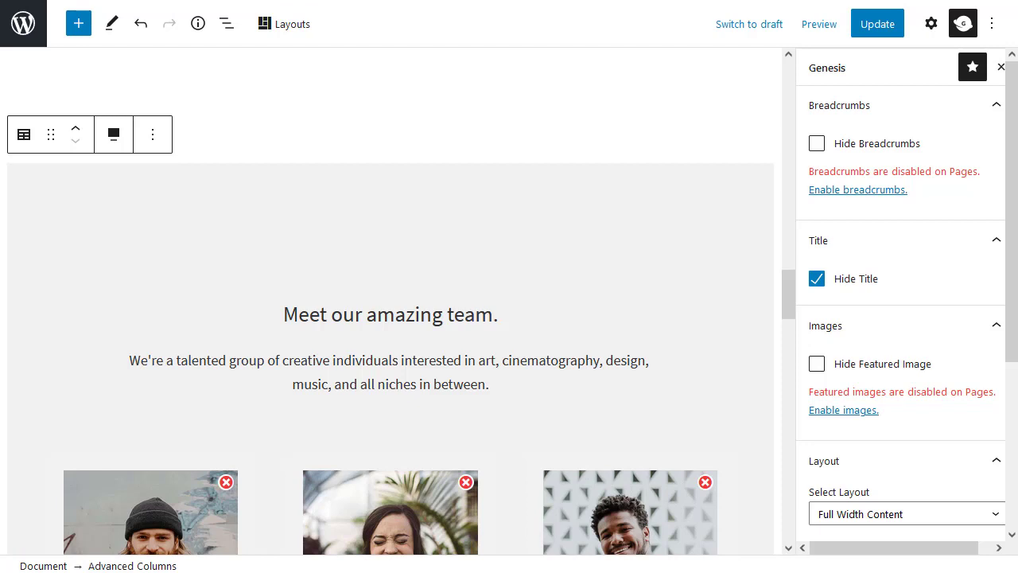
{"action": "left_click", "coordinate": [927, 27]}
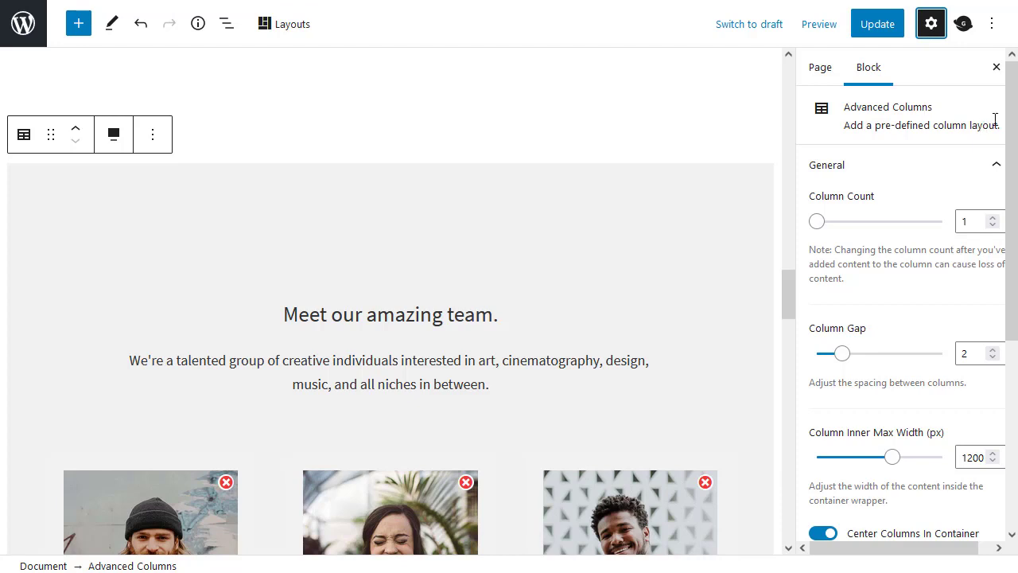
{"action": "scroll", "coordinate": [1014, 114], "scroll_direction": "down", "scroll_amount": 4}
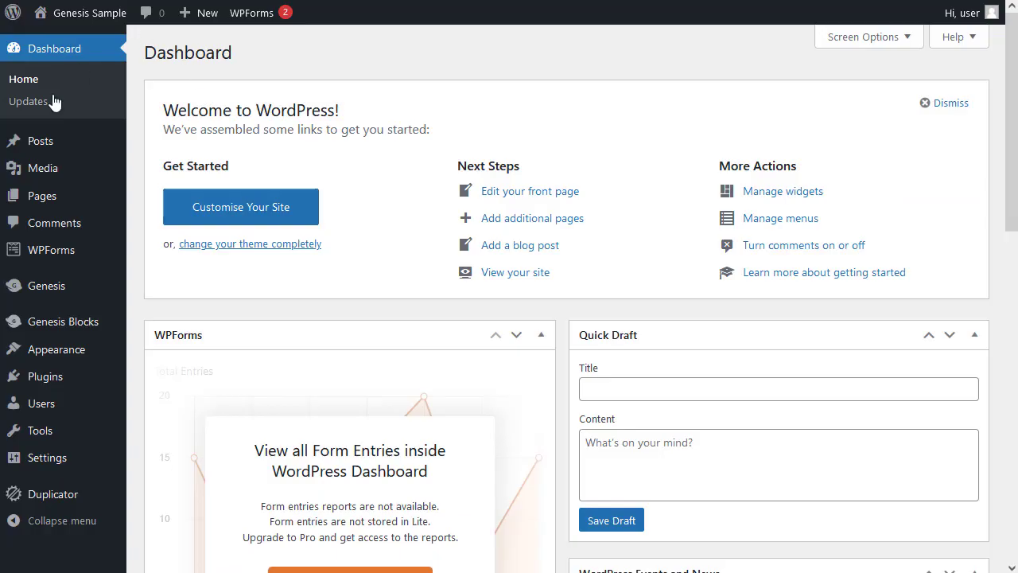
Step: Open the Genesis Blocks Getting Started page from the dashboard and browse the plugin's online documentation
{"action": "mouse_move", "coordinate": [49, 329]}
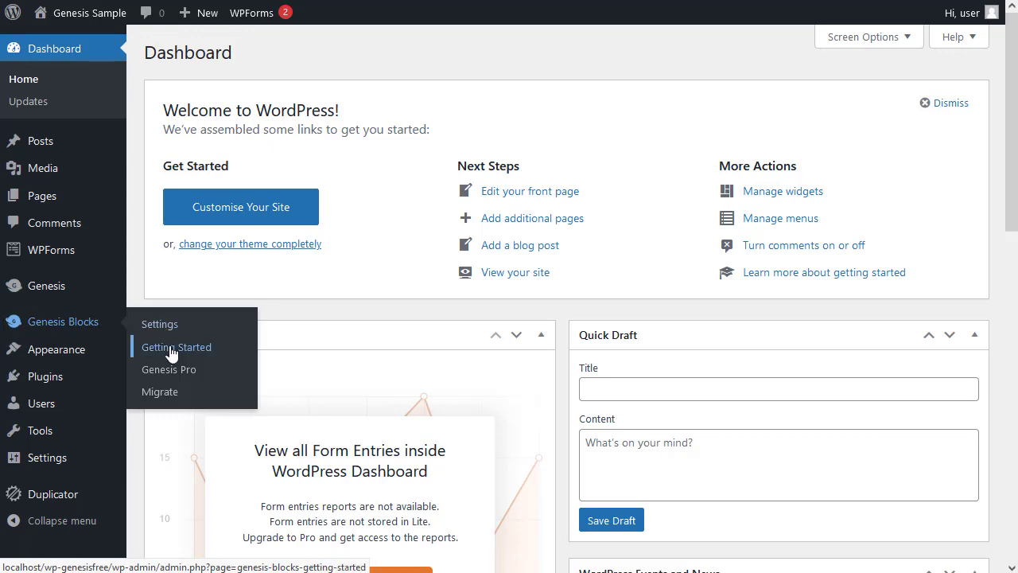
{"action": "mouse_move", "coordinate": [76, 293]}
{"action": "left_click", "coordinate": [229, 350]}
{"action": "left_click_drag", "start_coordinate": [1012, 80], "coordinate": [1012, 115]}
{"action": "scroll", "coordinate": [1012, 116], "scroll_direction": "down", "scroll_amount": 6}
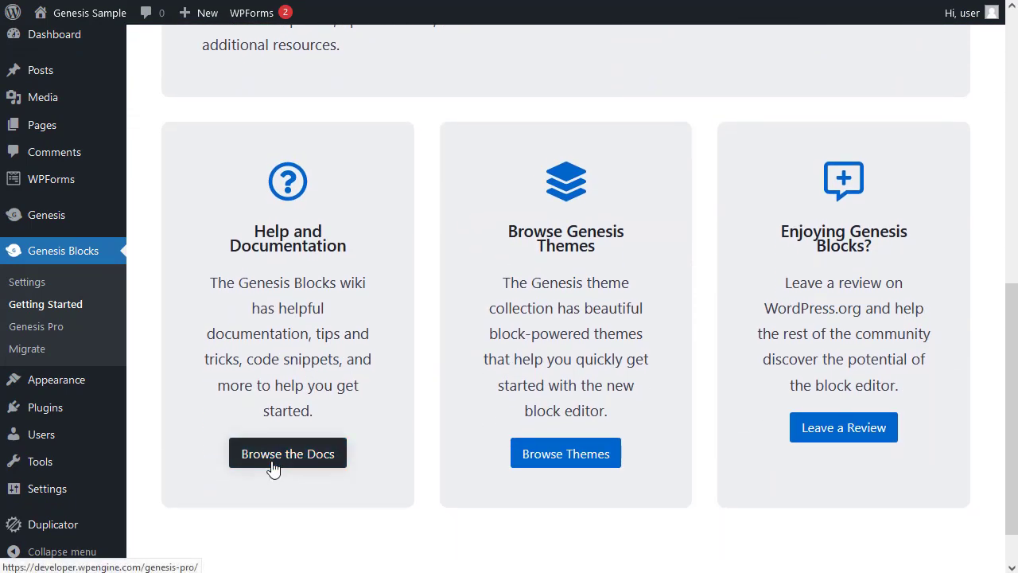
{"action": "left_click", "coordinate": [273, 469]}
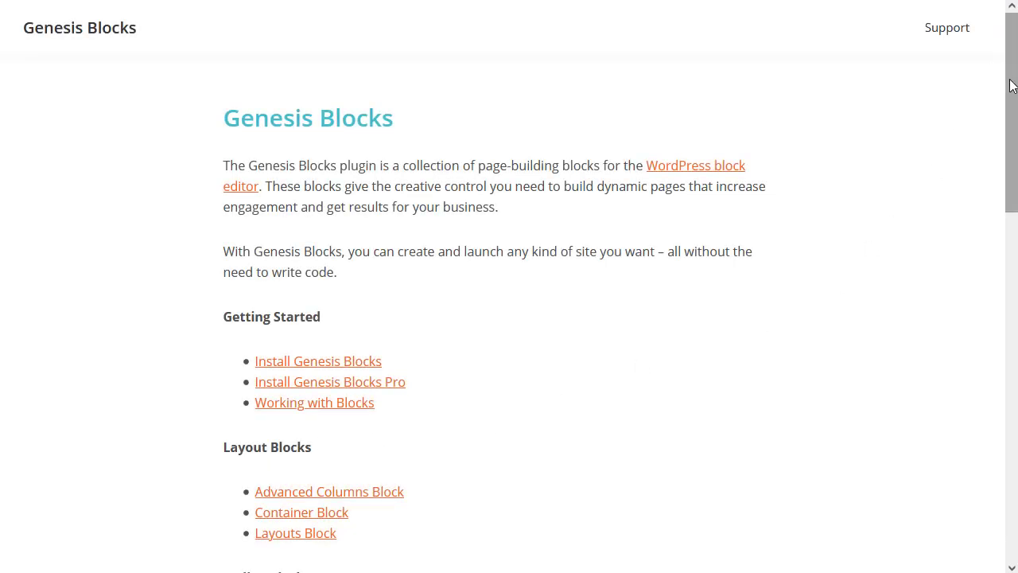
{"action": "left_click_drag", "start_coordinate": [1012, 86], "coordinate": [1000, 298]}
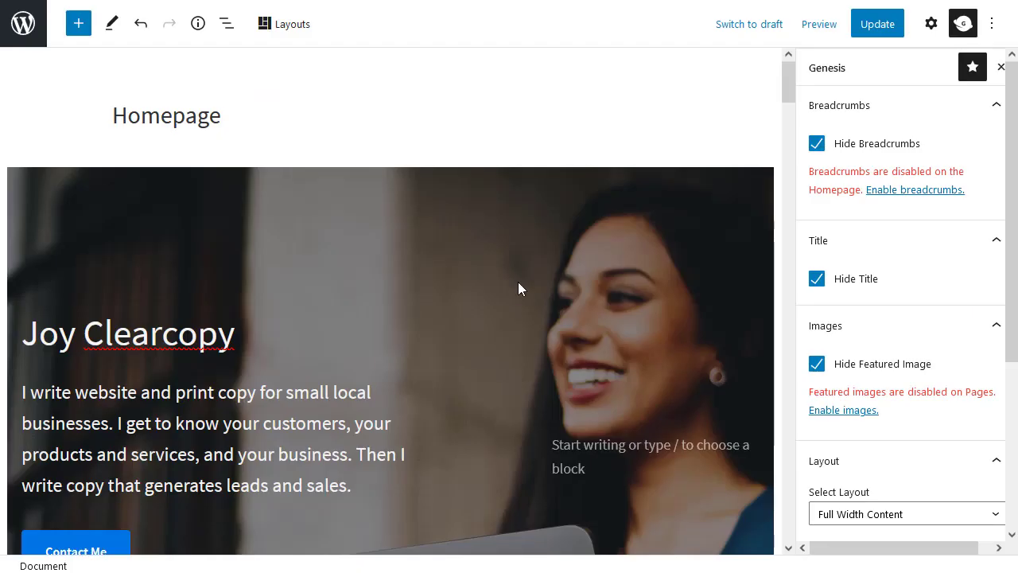
Step: Close the Genesis settings in the Homepage editor and browse the Genesis Blocks category of available blocks
{"action": "left_click", "coordinate": [1001, 67]}
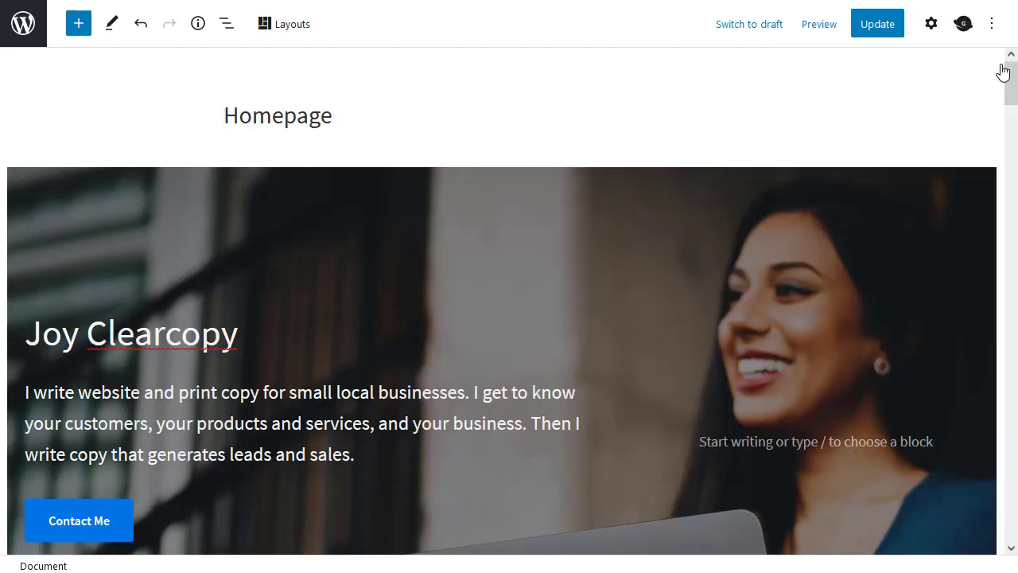
{"action": "left_click", "coordinate": [79, 26]}
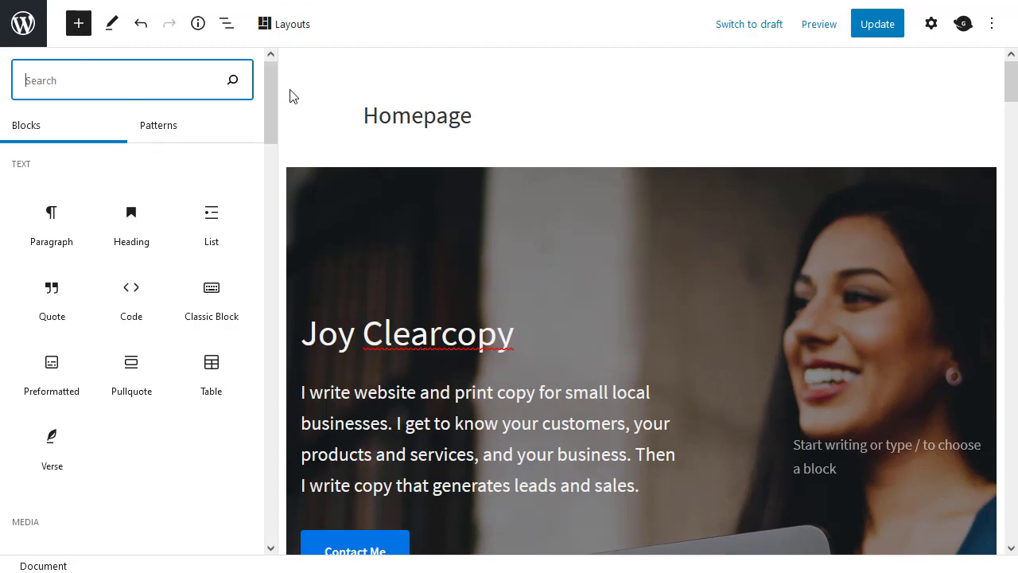
{"action": "left_click_drag", "start_coordinate": [271, 84], "coordinate": [274, 469]}
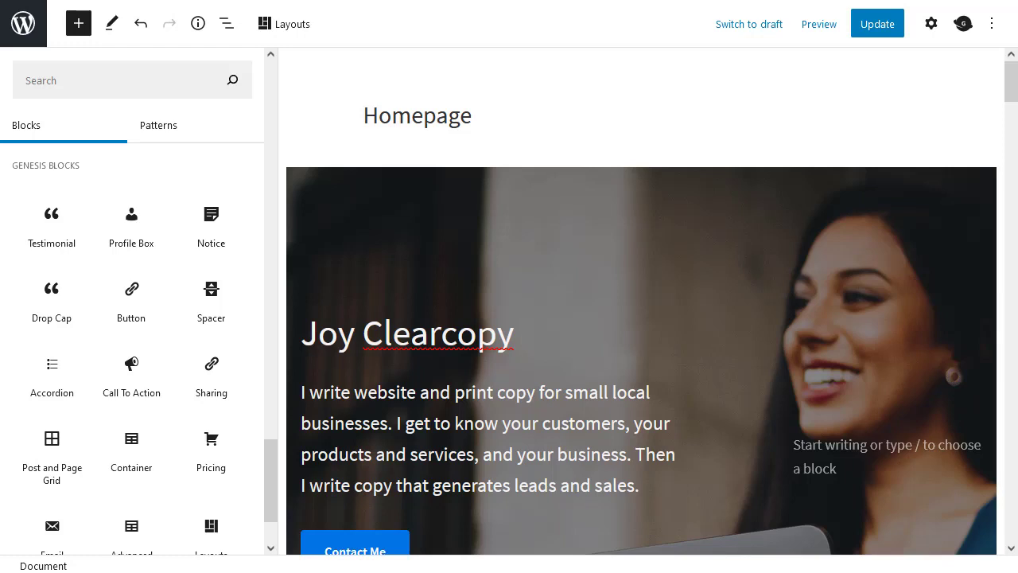
{"action": "left_click_drag", "start_coordinate": [271, 469], "coordinate": [271, 484]}
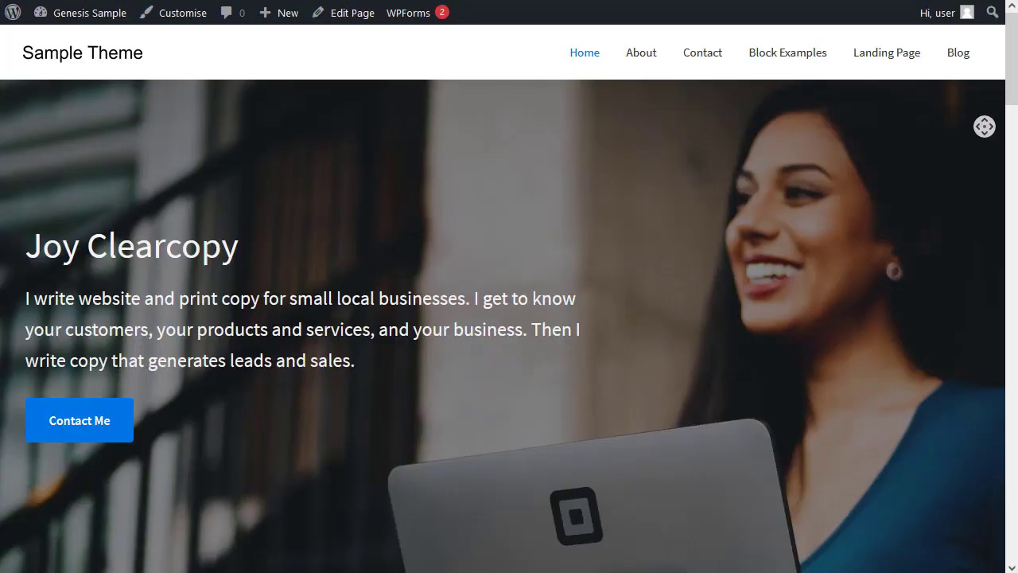
Step: Review the published homepage from the hero section down to the customer testimonials
{"action": "scroll", "coordinate": [983, 143], "scroll_direction": "down", "scroll_amount": 3}
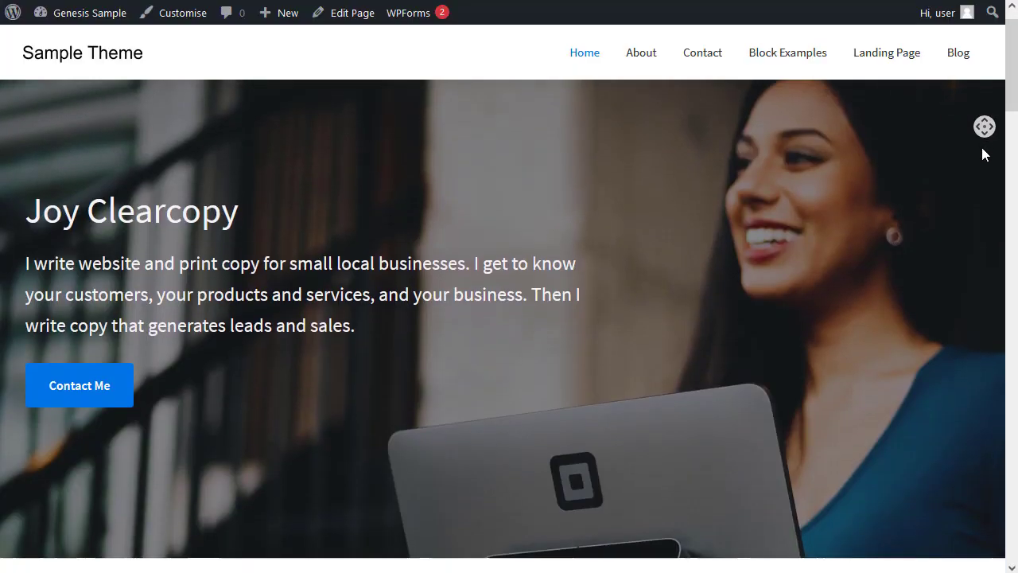
{"action": "scroll", "coordinate": [982, 155], "scroll_direction": "down", "scroll_amount": 5}
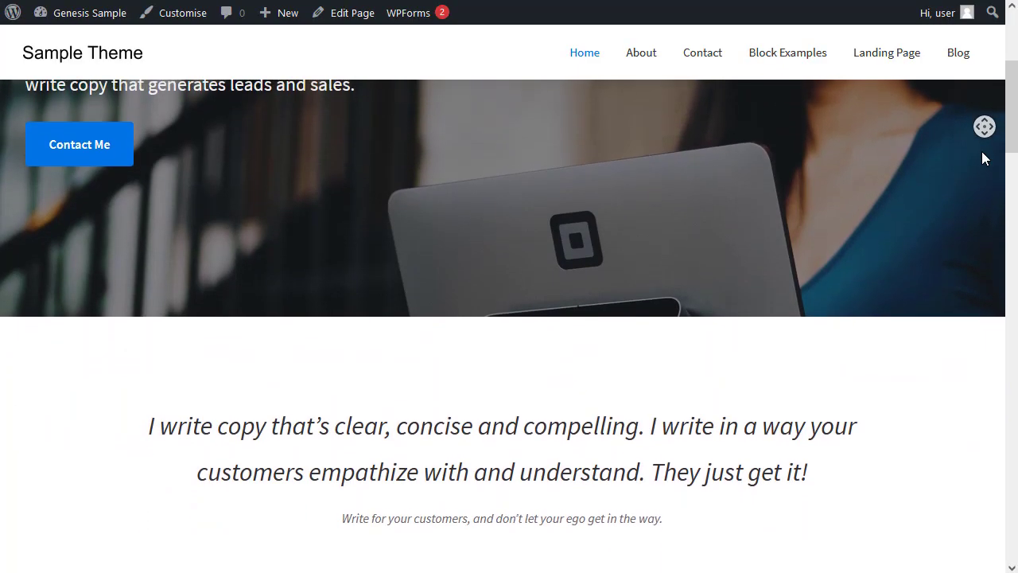
{"action": "scroll", "coordinate": [983, 157], "scroll_direction": "down", "scroll_amount": 5}
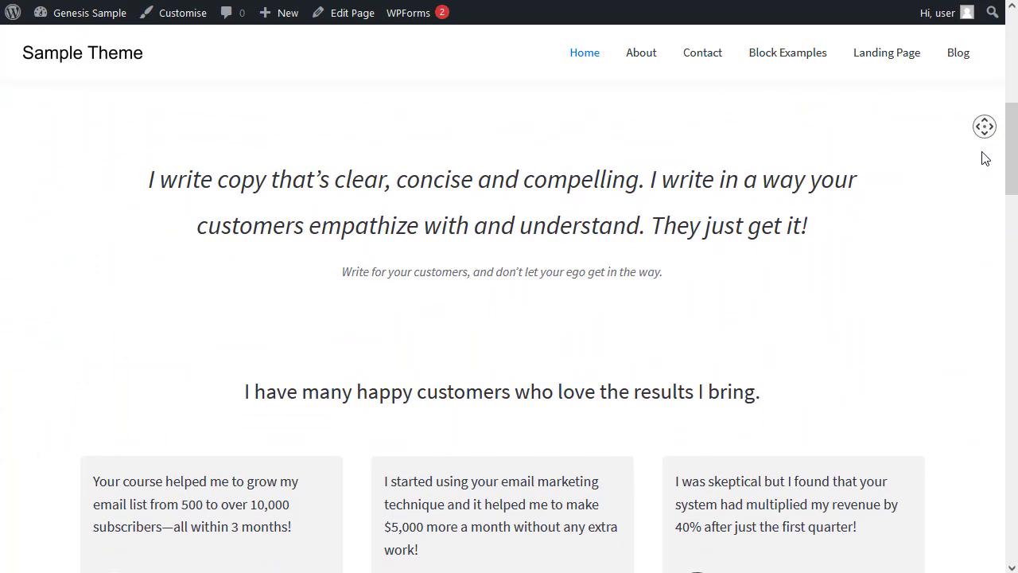
{"action": "scroll", "coordinate": [985, 158], "scroll_direction": "down", "scroll_amount": 5}
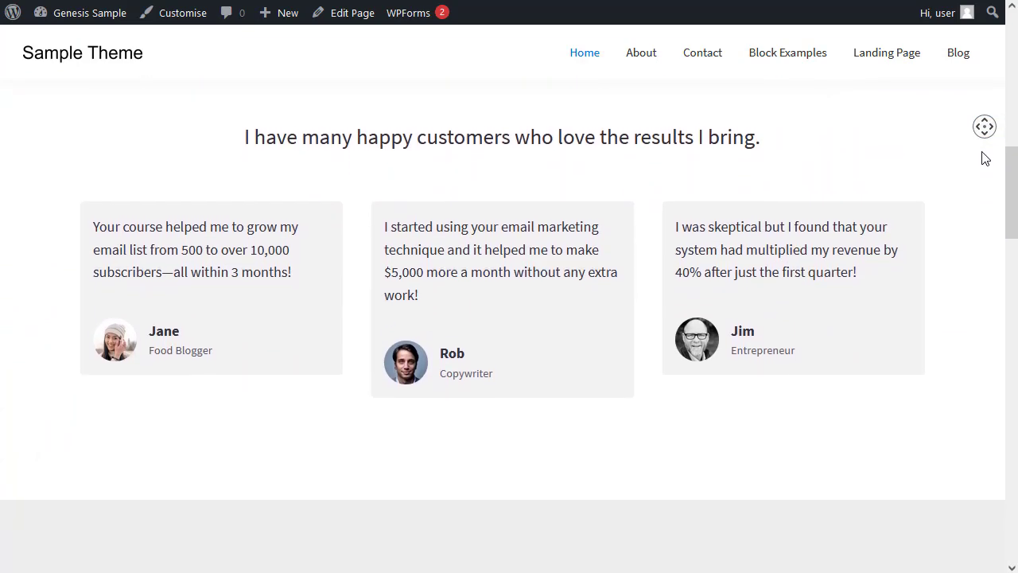